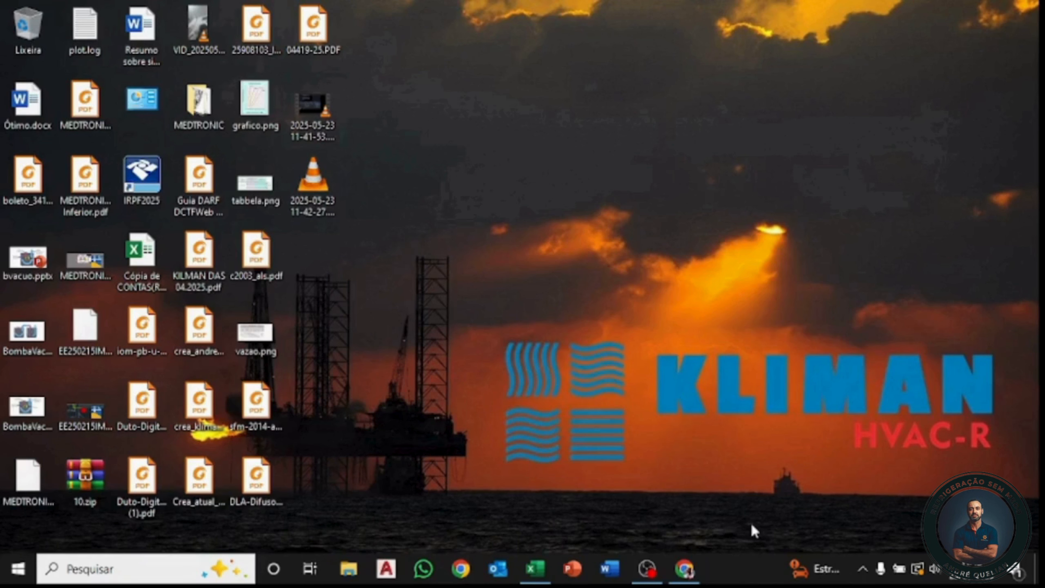
# - Play the recorded walkthrough of the Ethernet IPv4 properties and the ping to 192.168.0.23, pausing at the Hitachi gateway login page
pyautogui.moveTo(302, 304)
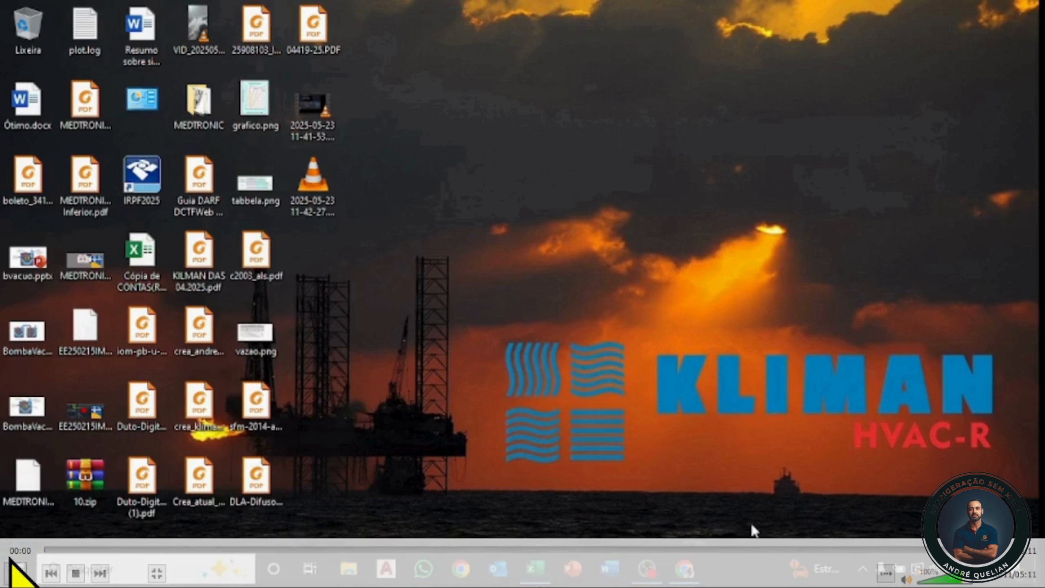
pyautogui.click(14, 574)
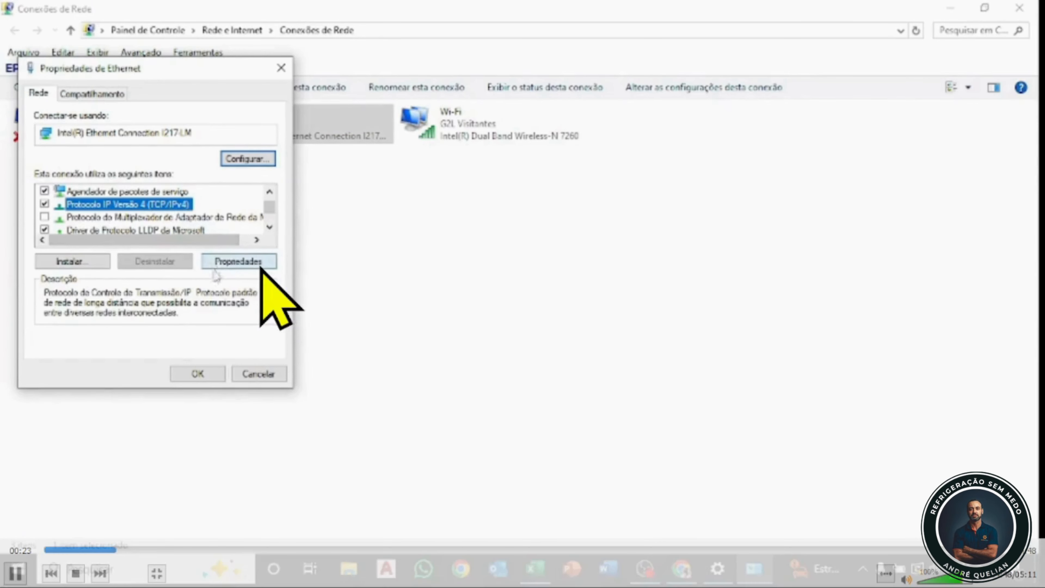
pyautogui.moveTo(209, 258)
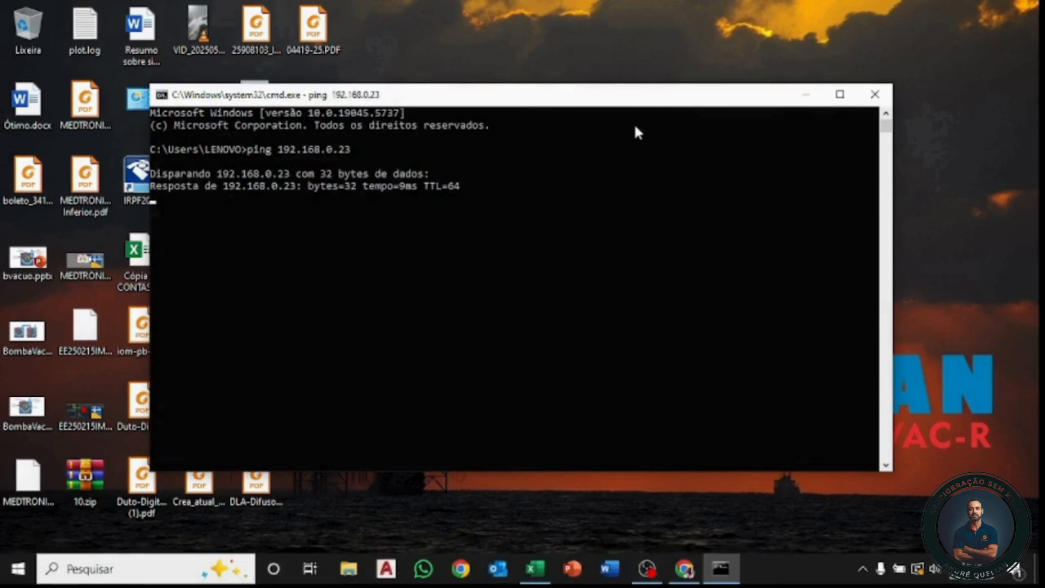
pyautogui.click(15, 573)
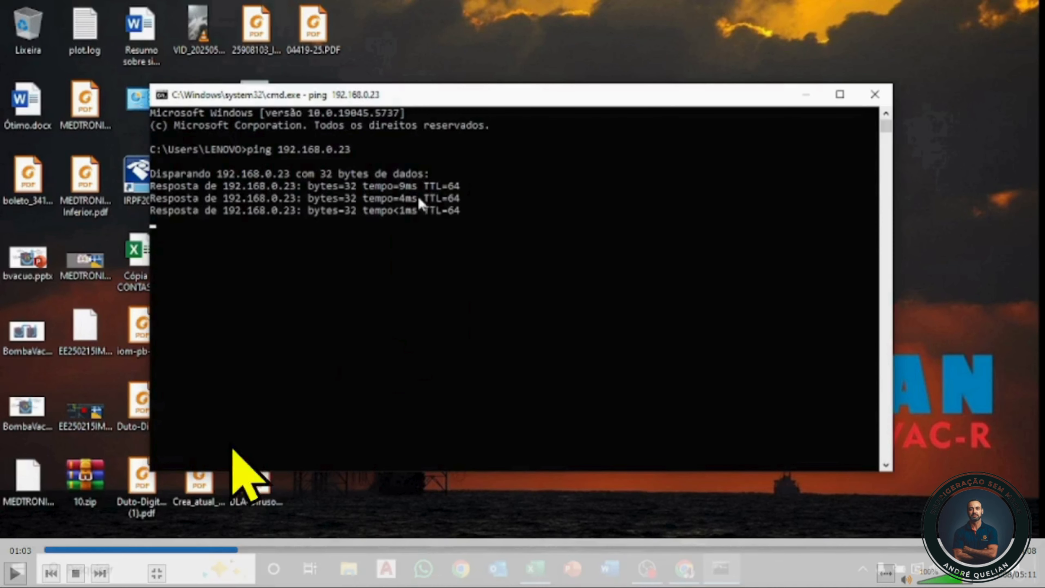
pyautogui.click(15, 573)
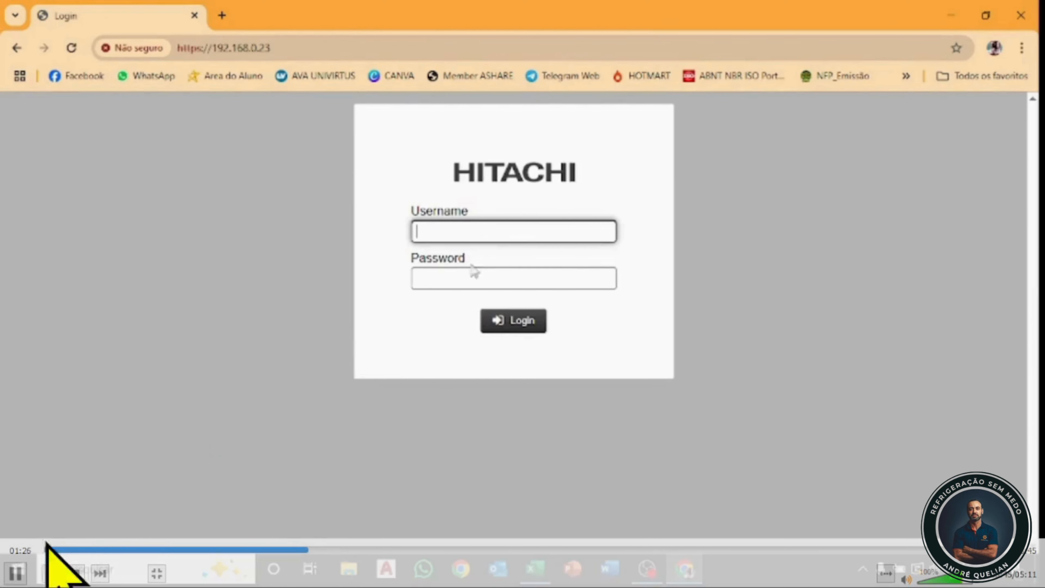
pyautogui.click(14, 574)
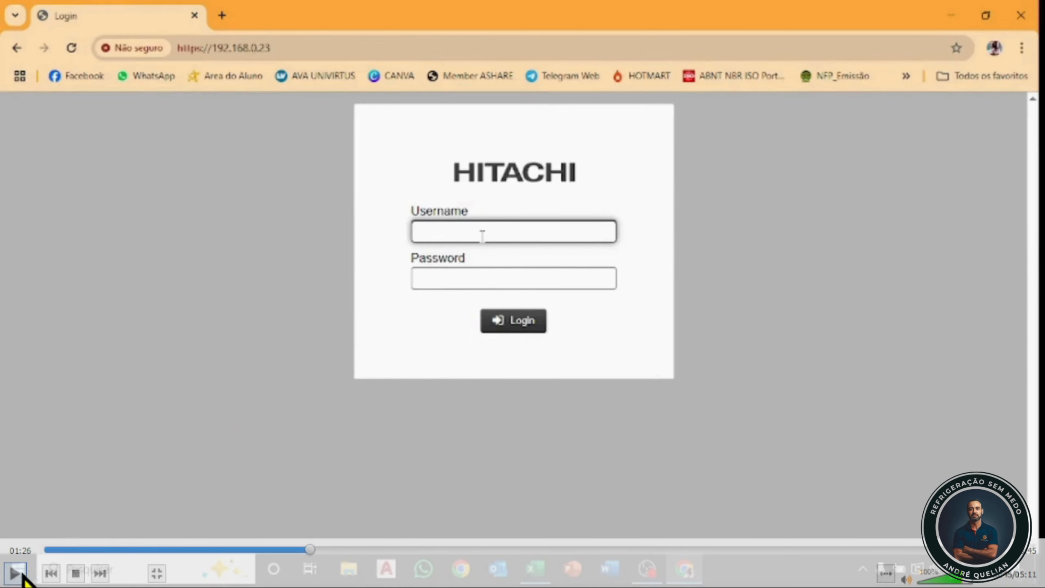
# - Resume the recording and examine the gateway's device status table and the Control and RC operation prohibit options, pausing to review them
pyautogui.click(16, 573)
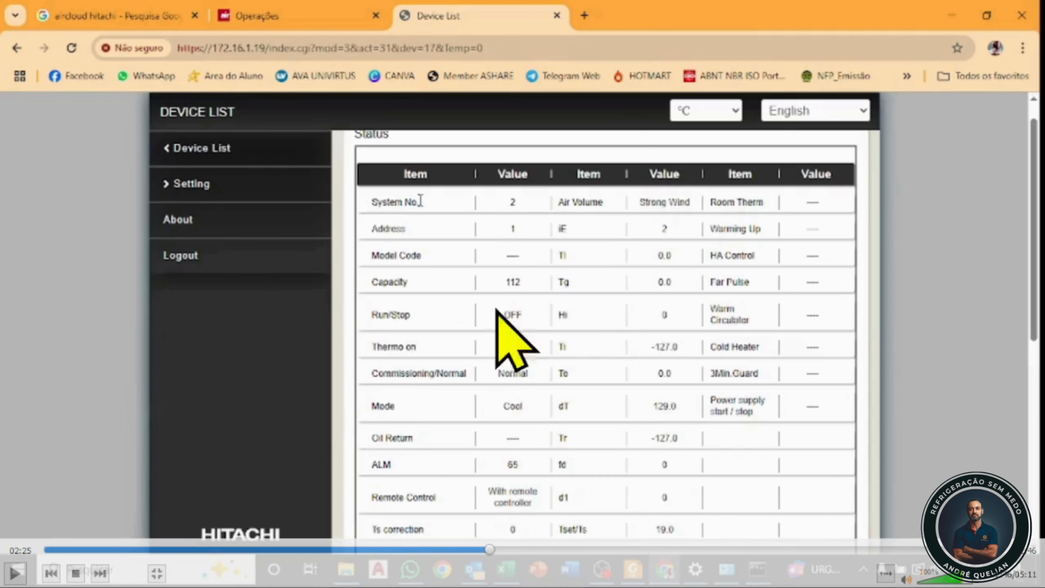
pyautogui.click(15, 573)
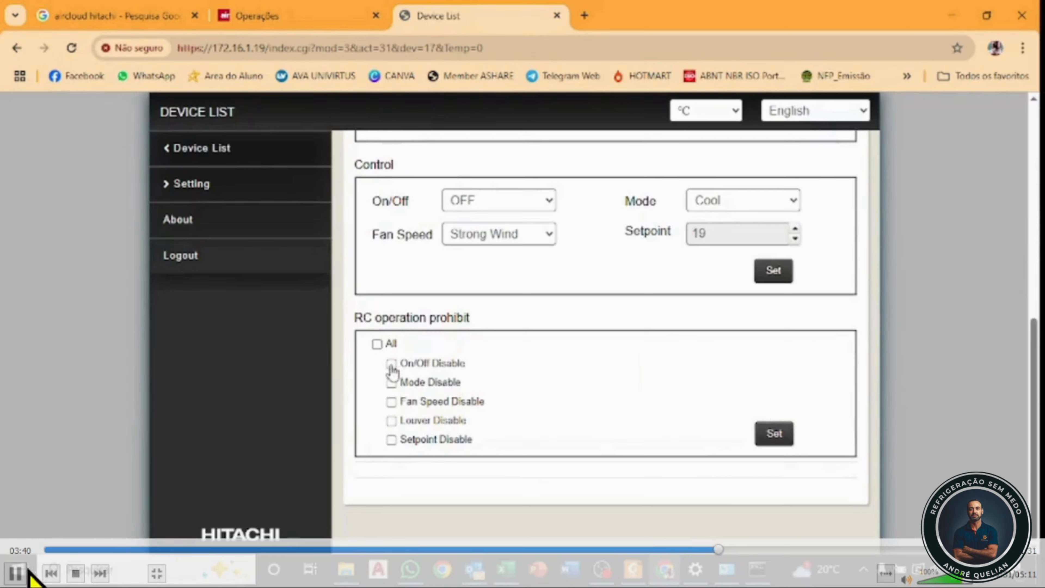
pyautogui.click(20, 574)
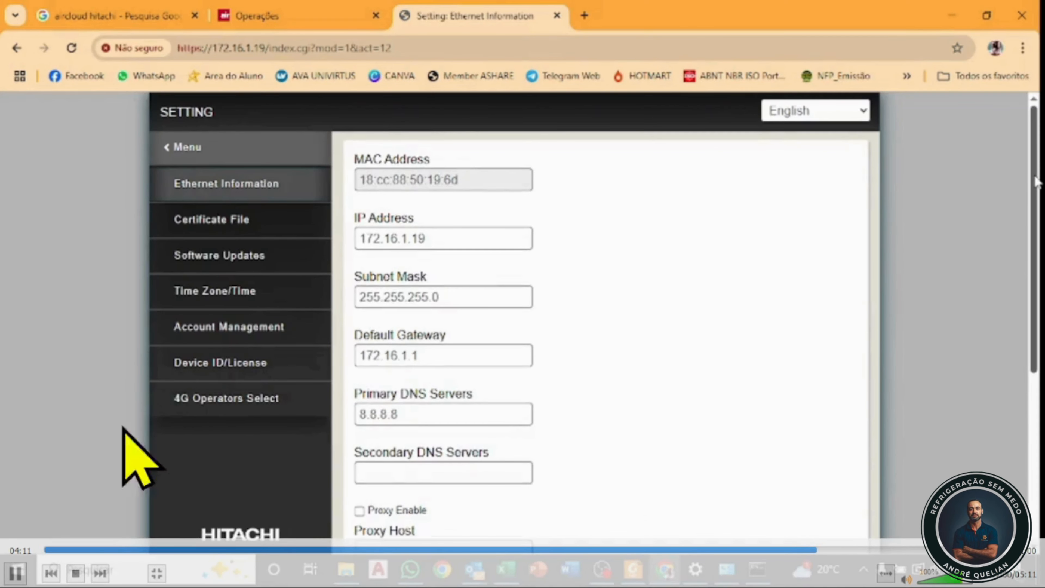
# - Review the gateway's Ethernet Information, Account Management, Device ID/License and 4G Operators Select settings in the recording, pausing along the way
pyautogui.click(16, 573)
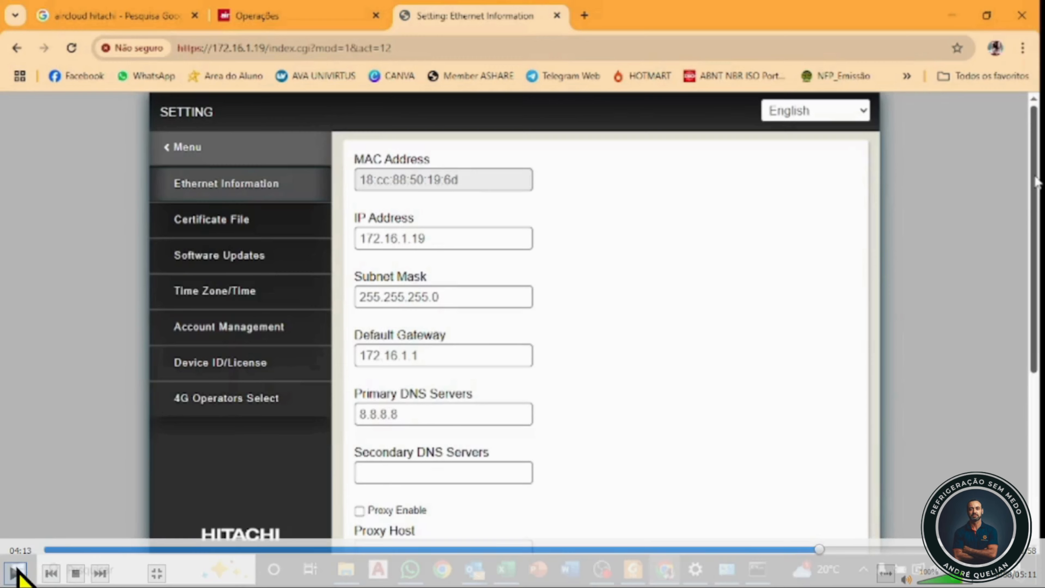
pyautogui.click(16, 572)
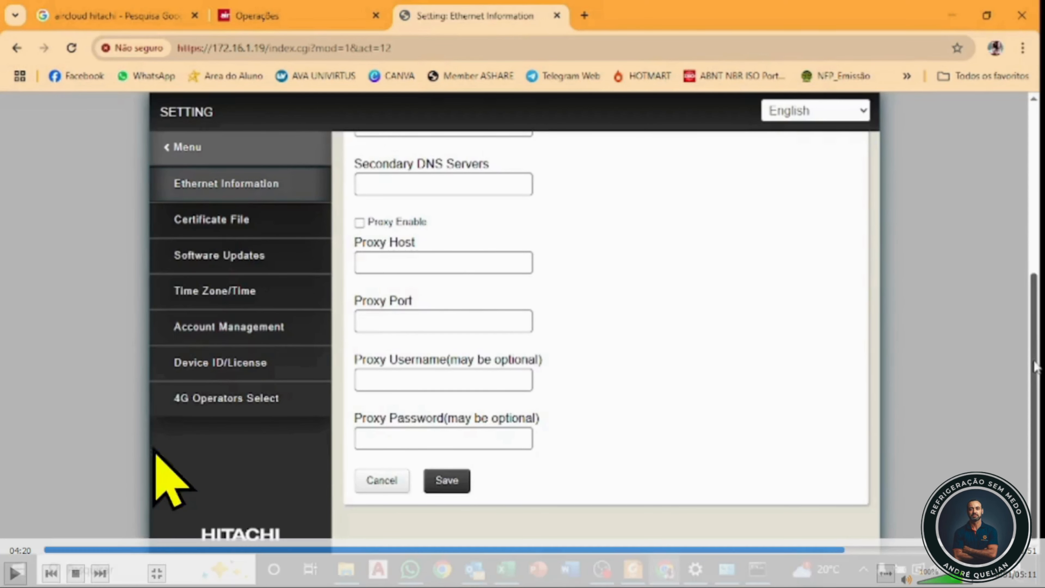
pyautogui.click(16, 573)
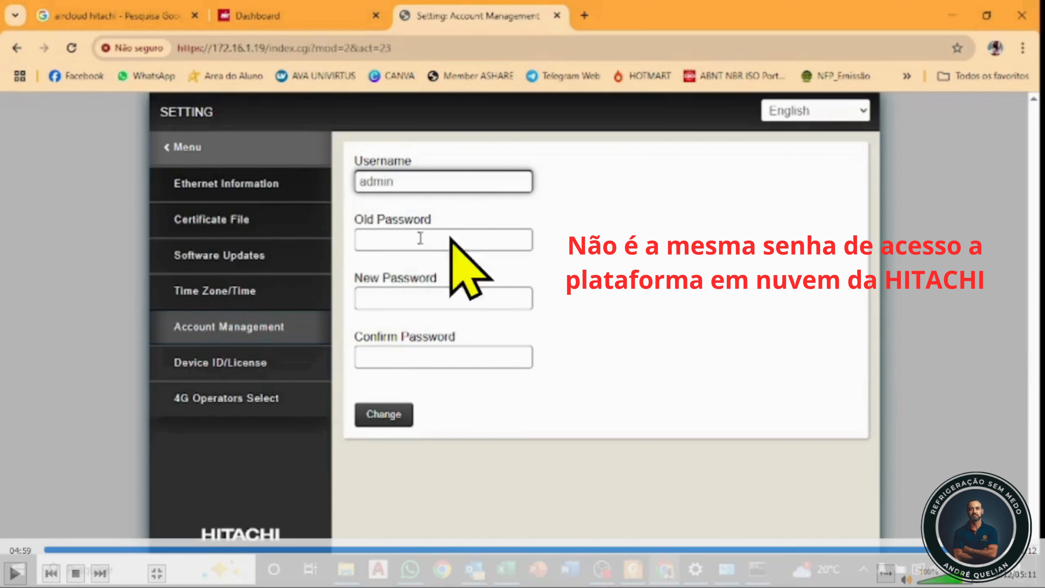
pyautogui.click(15, 574)
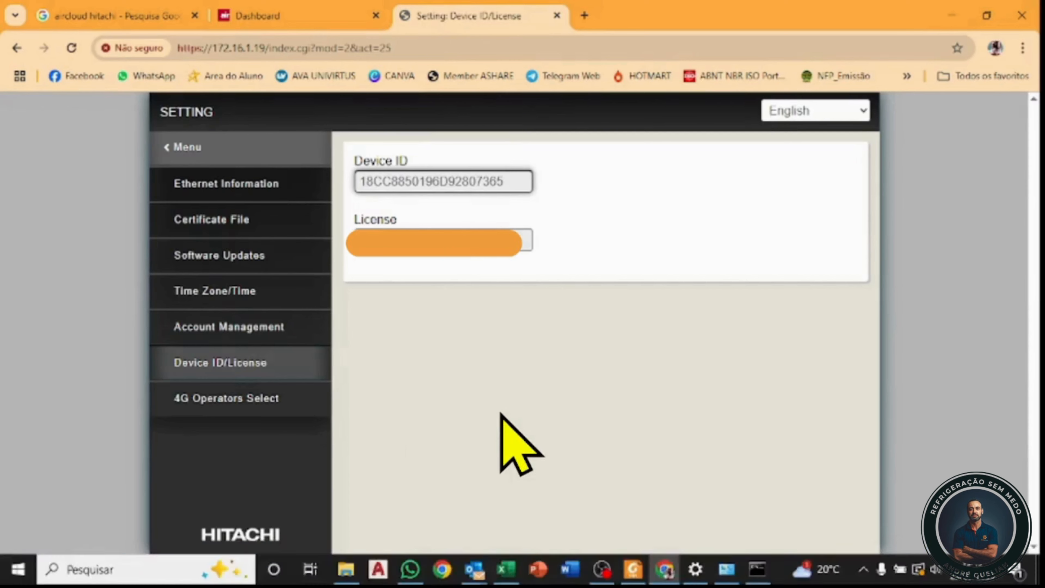
pyautogui.click(15, 573)
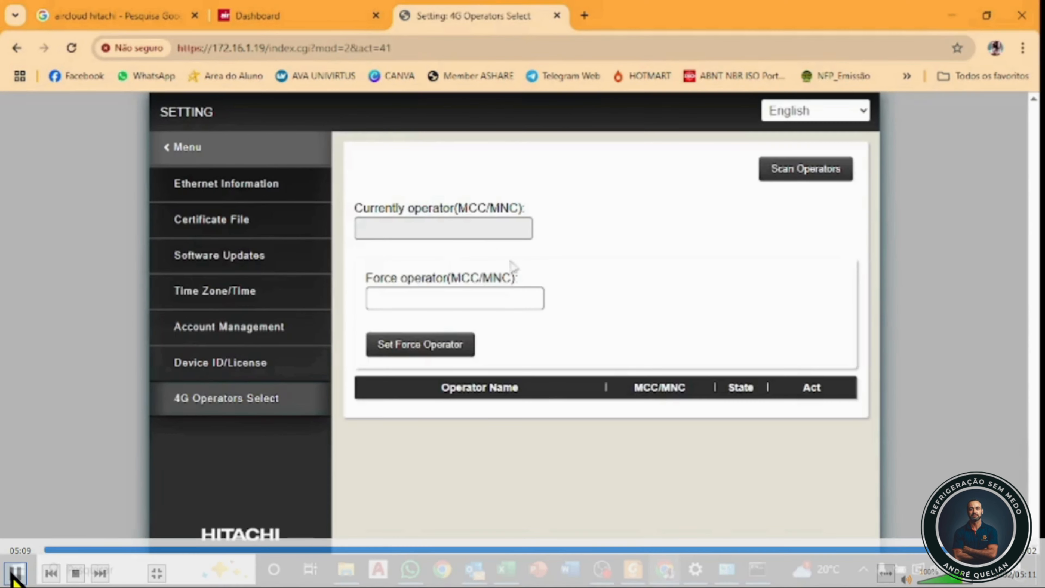
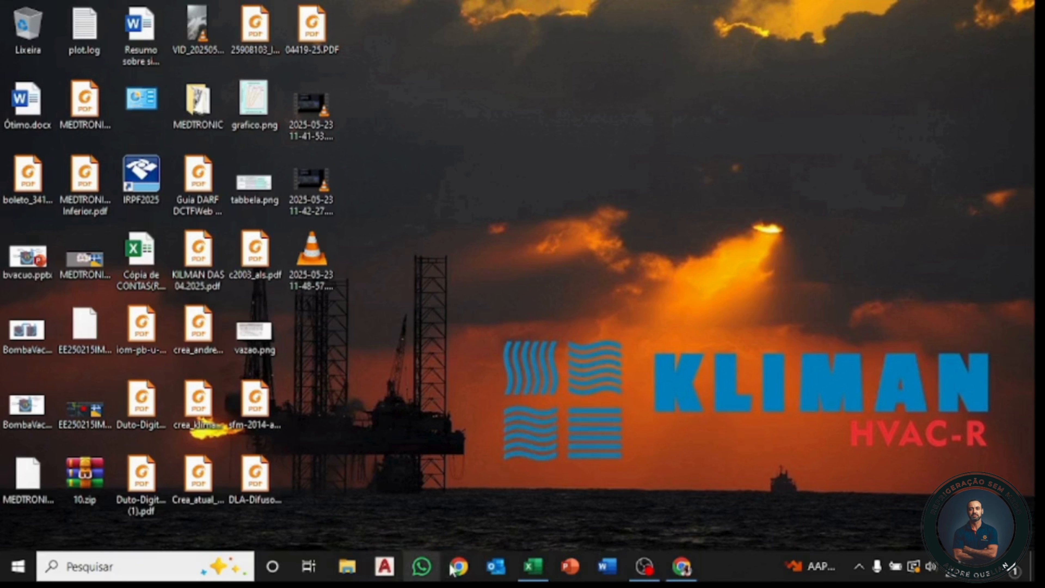
# - Play the airCloud Pro recording and pause on the login page address aircloudpro.hitachiaircon.com/login before continuing to registration
pyautogui.moveTo(52, 526)
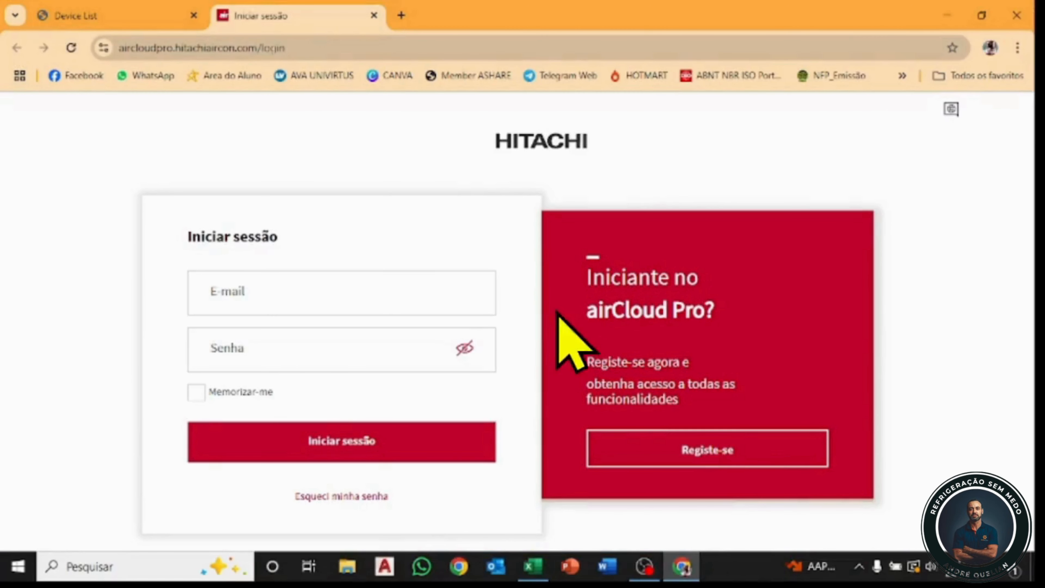
pyautogui.moveTo(509, 229)
pyautogui.click(15, 573)
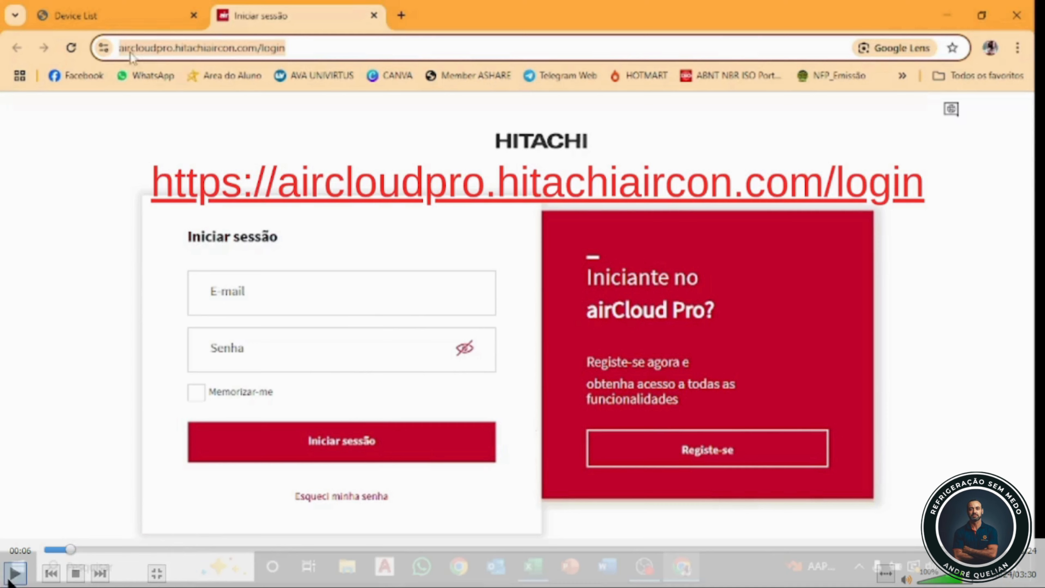
pyautogui.click(9, 579)
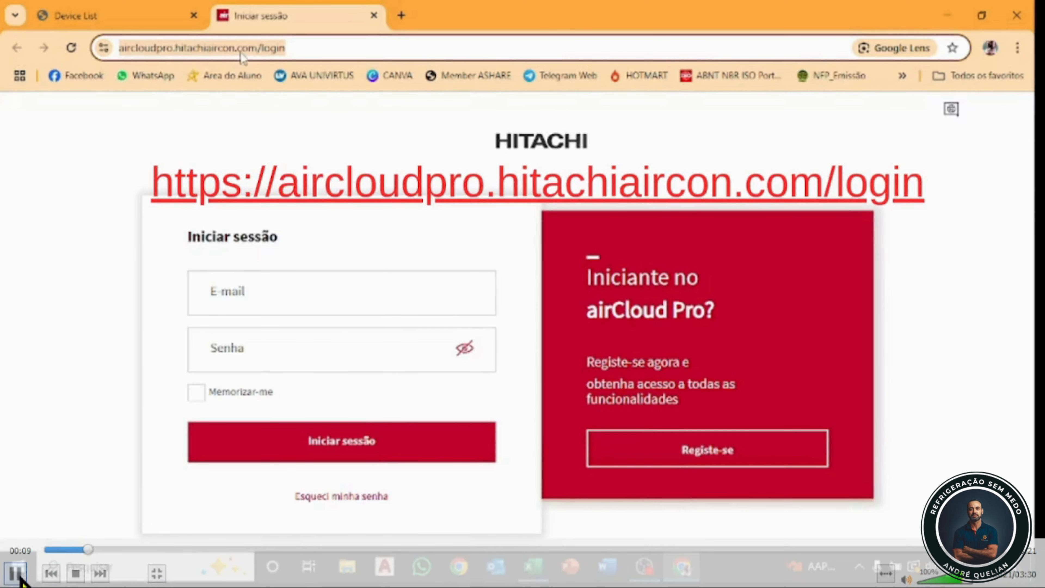
pyautogui.click(15, 574)
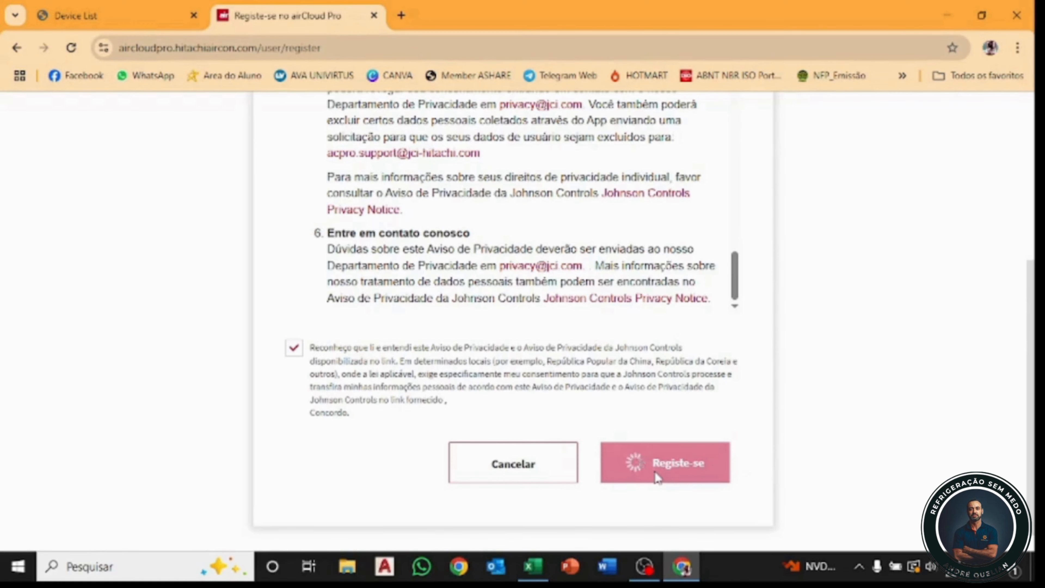
# - Examine the airCloud Pro registration page requesting the verification code, pausing and resuming the recording
pyautogui.moveTo(558, 346)
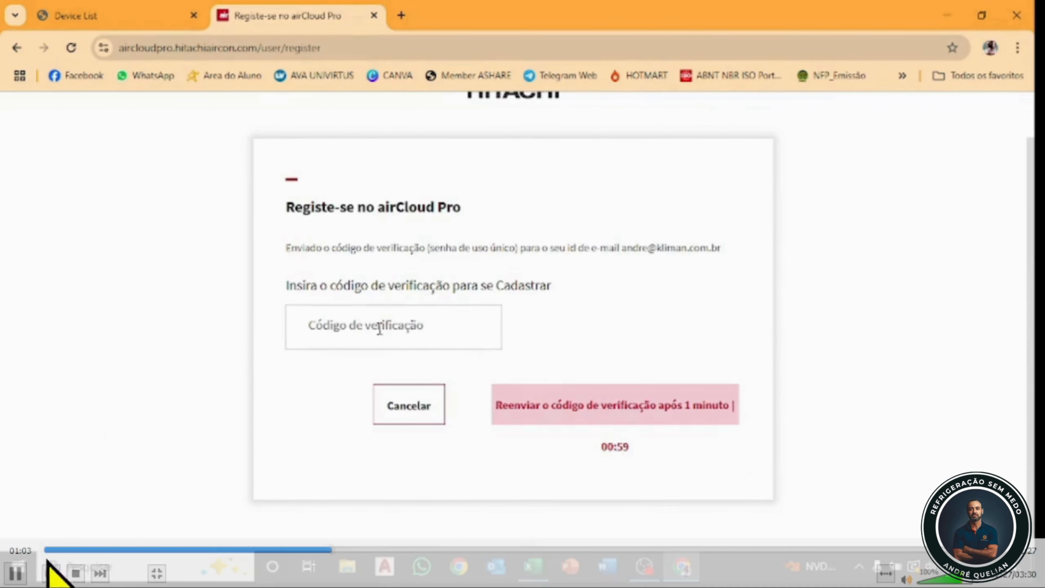
pyautogui.click(15, 574)
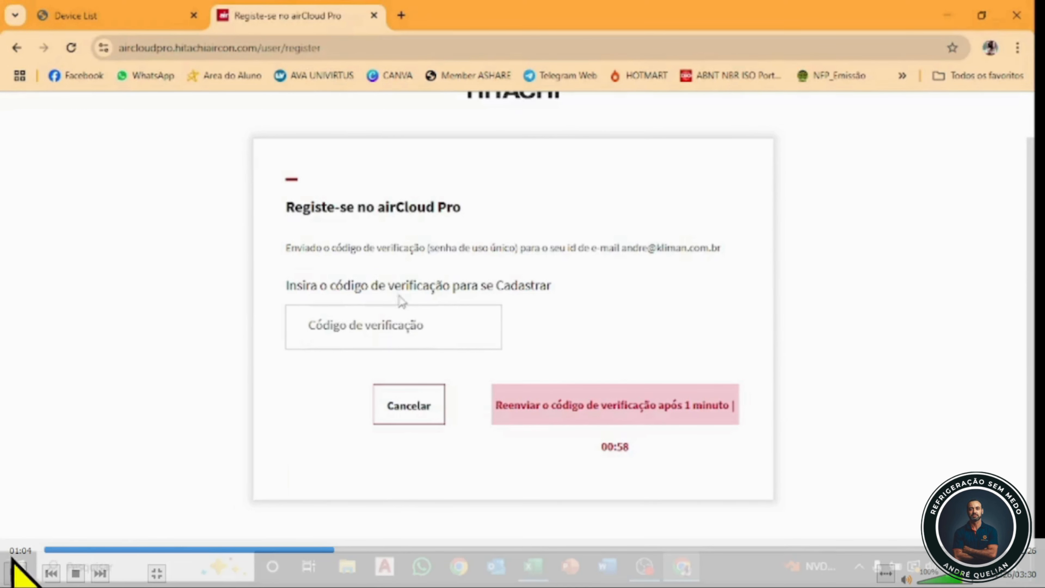
pyautogui.click(14, 573)
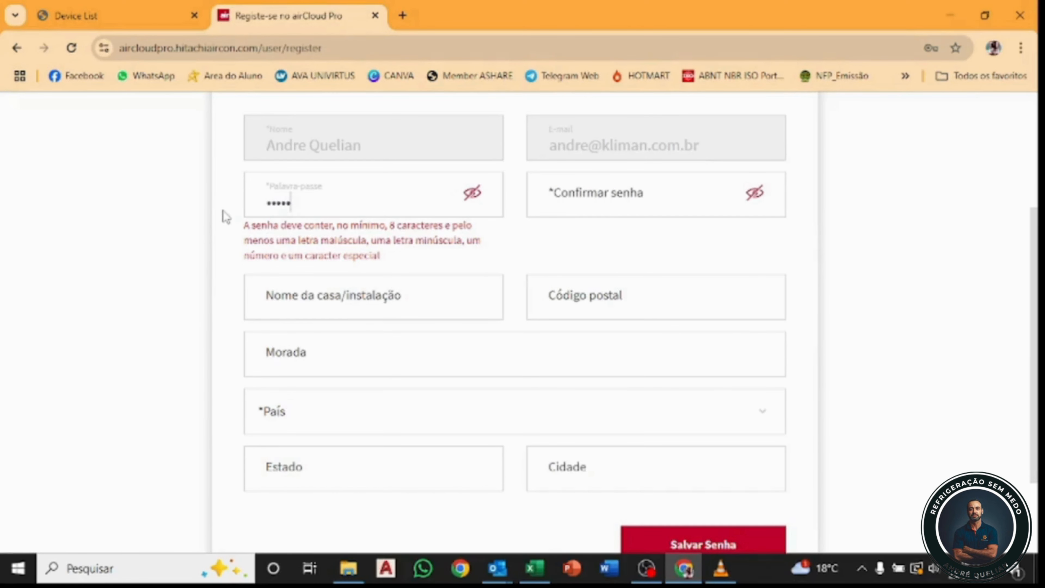
# - Enter the new account password in the airCloud Pro registration form and save the credentials in the browser
pyautogui.write('•')
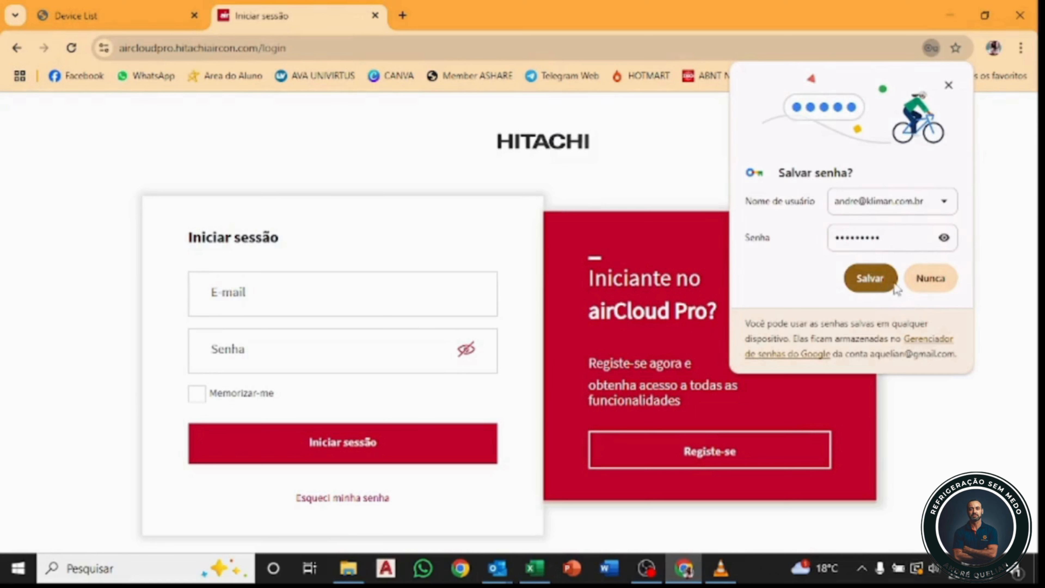
pyautogui.click(884, 279)
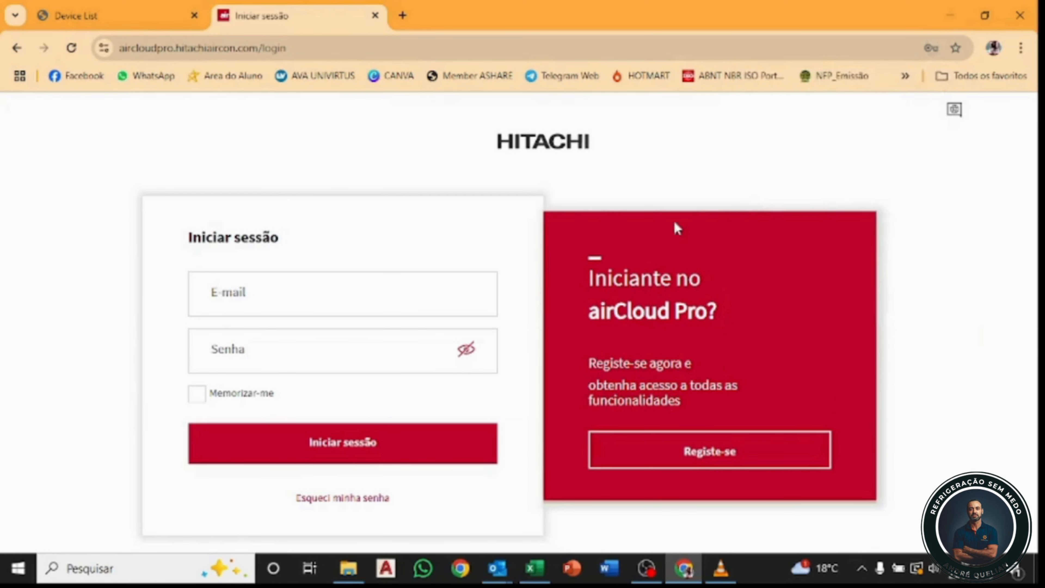
# - Fill in the saved account e-mail and paste the account password in the airCloud Pro login form
pyautogui.click(278, 291)
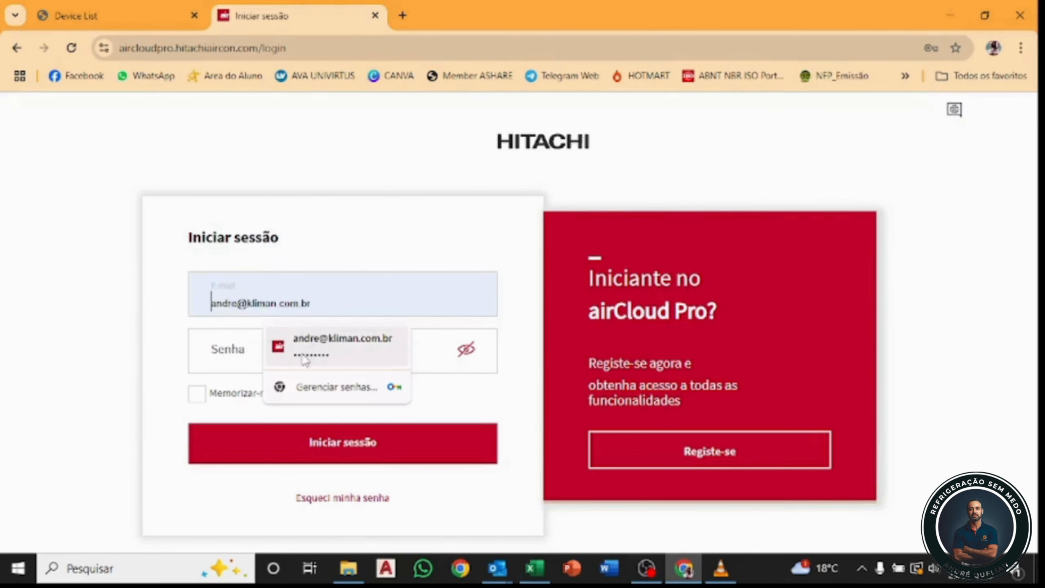
pyautogui.click(284, 348)
pyautogui.rightClick(223, 363)
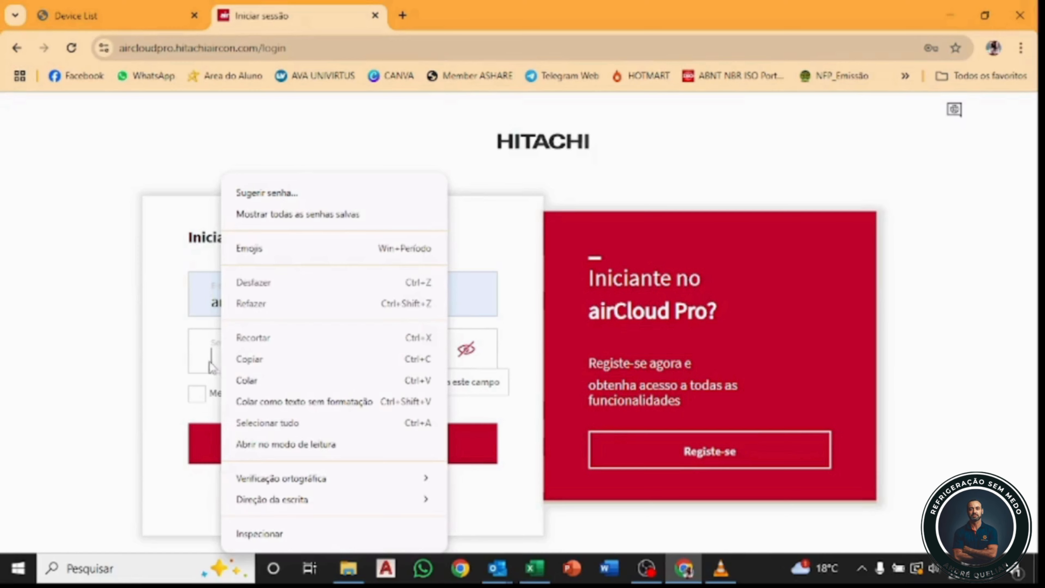
pyautogui.click(212, 360)
pyautogui.click(295, 400)
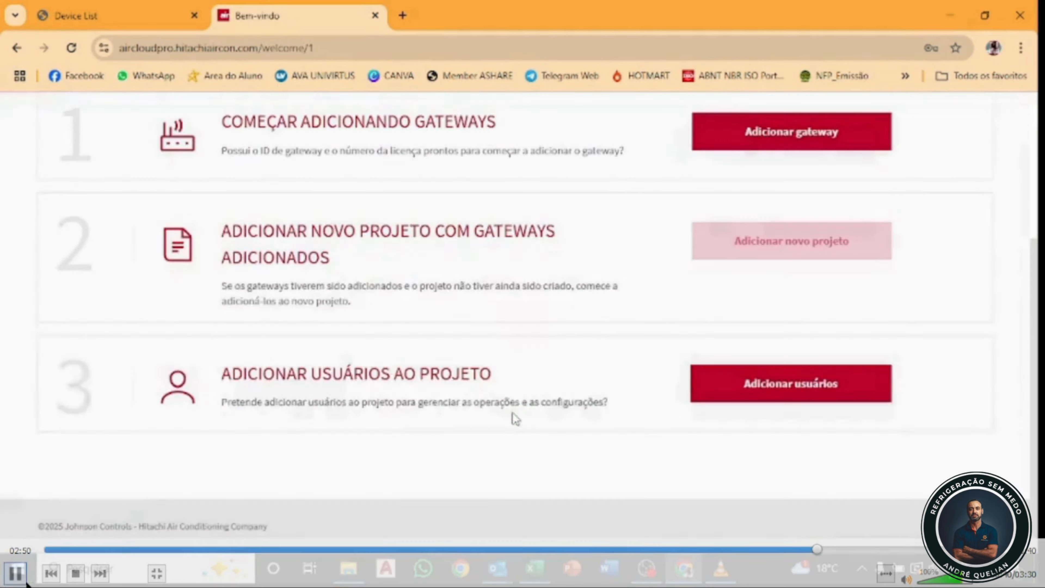
# - Review the welcome page's setup stages, the Adicionar gateway form by device ID and the gateway's credentials label in the recording
pyautogui.press('space')
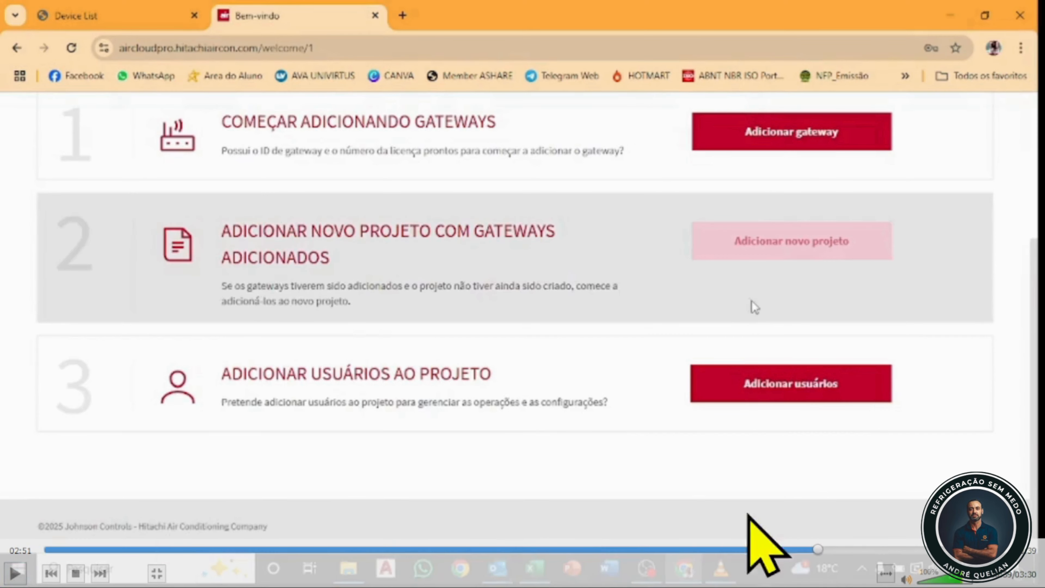
pyautogui.click(806, 549)
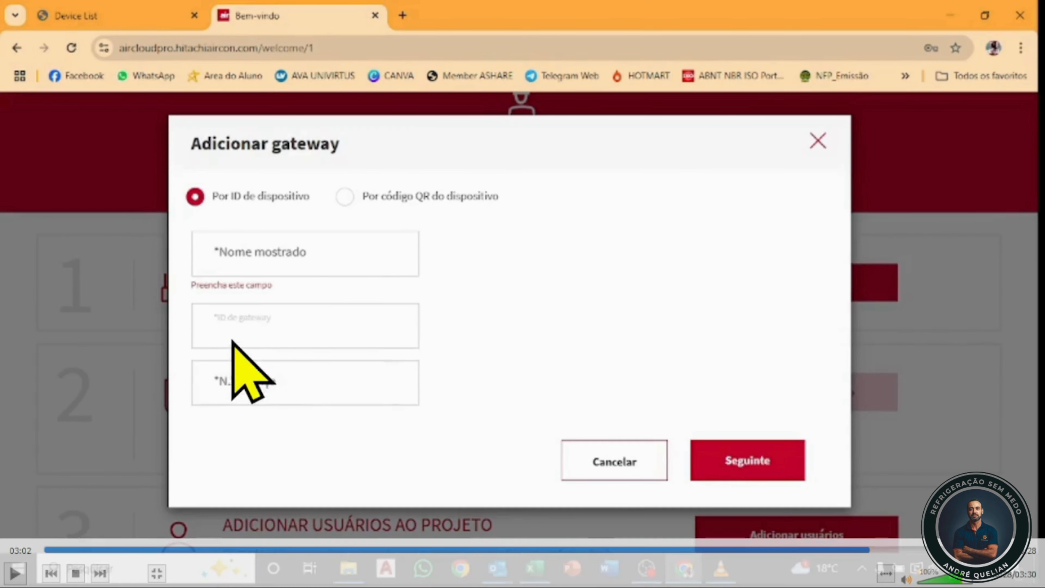
pyautogui.click(860, 550)
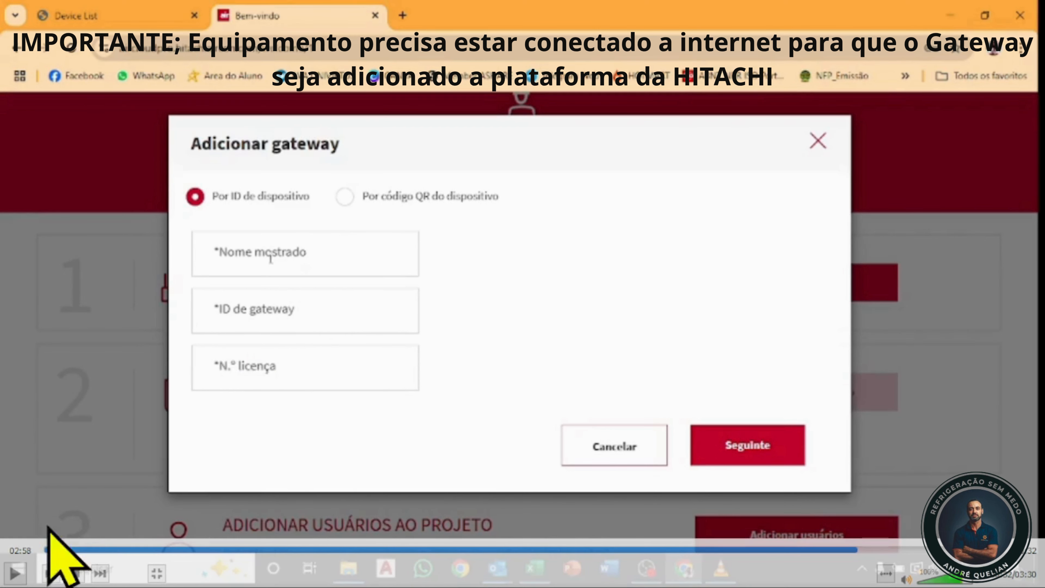
pyautogui.click(17, 574)
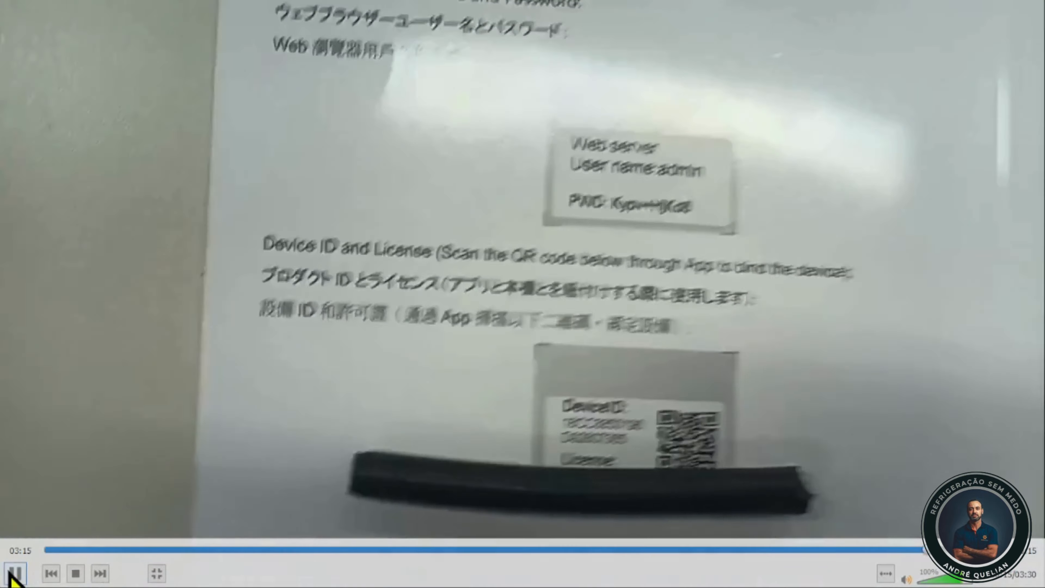
pyautogui.click(15, 574)
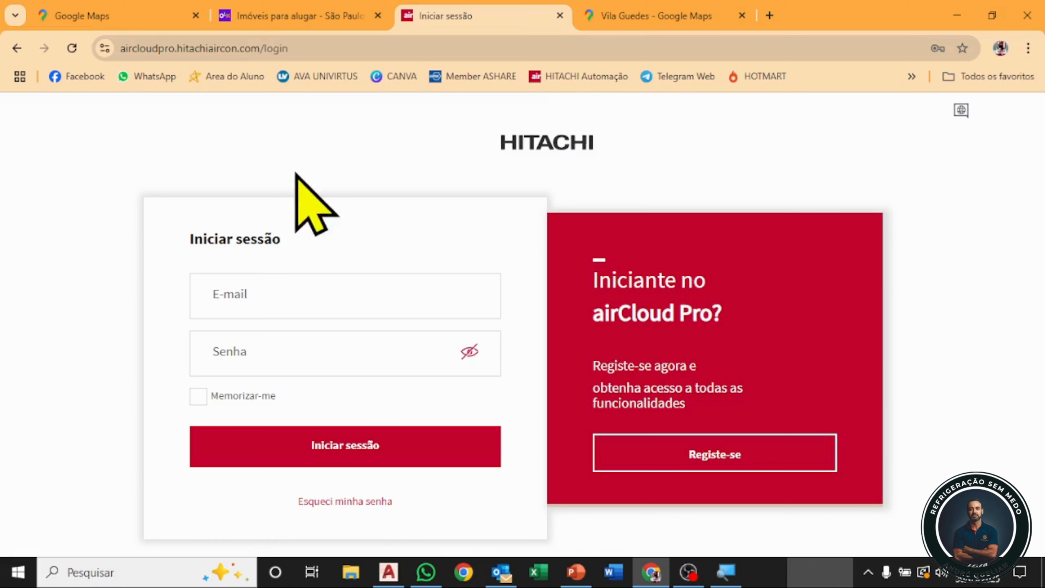
# - Sign in to the airCloud Pro dashboard with the account e-mail and password
pyautogui.click(240, 287)
pyautogui.click(305, 346)
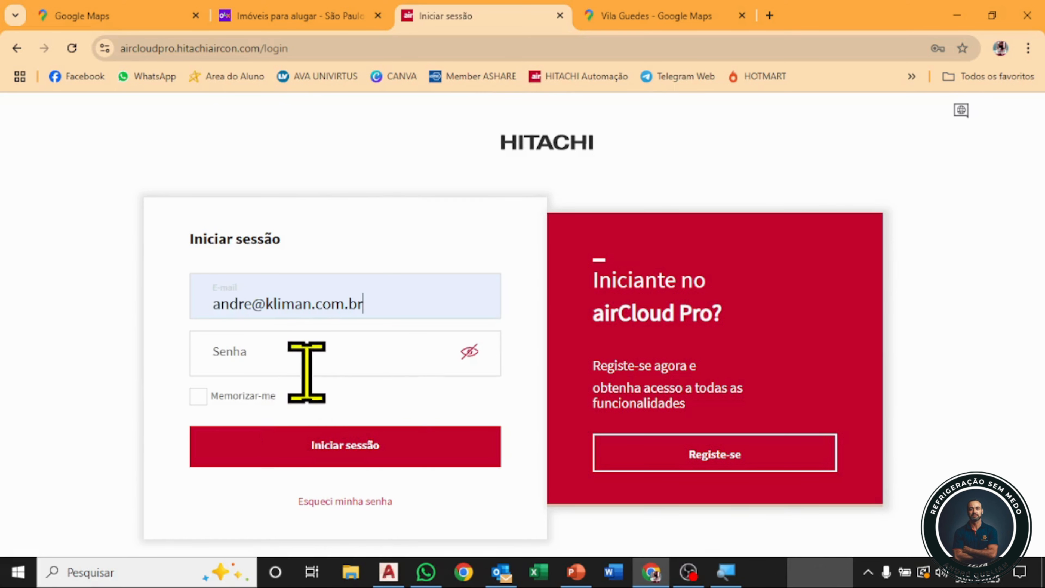
pyautogui.click(310, 360)
pyautogui.click(320, 404)
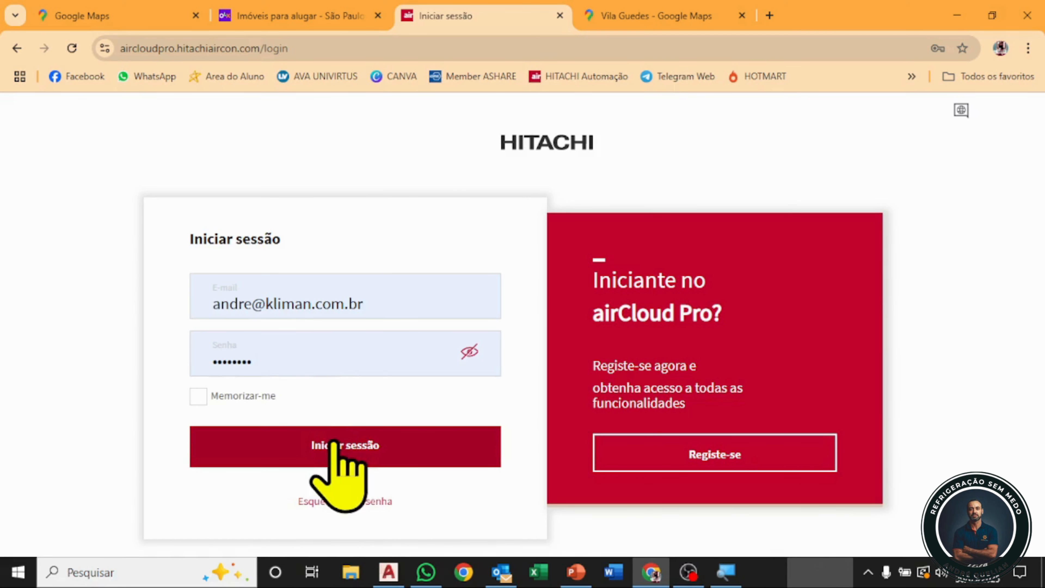
pyautogui.click(334, 442)
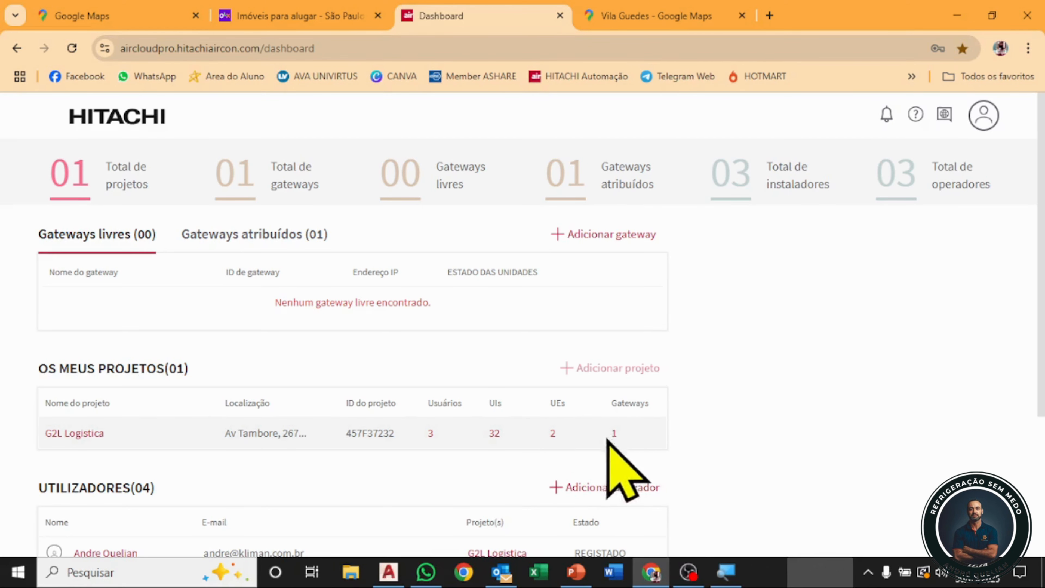
# - Review the projects and users on the dashboard, and switch the account to the operator view
pyautogui.scroll(-3, 353, 329)
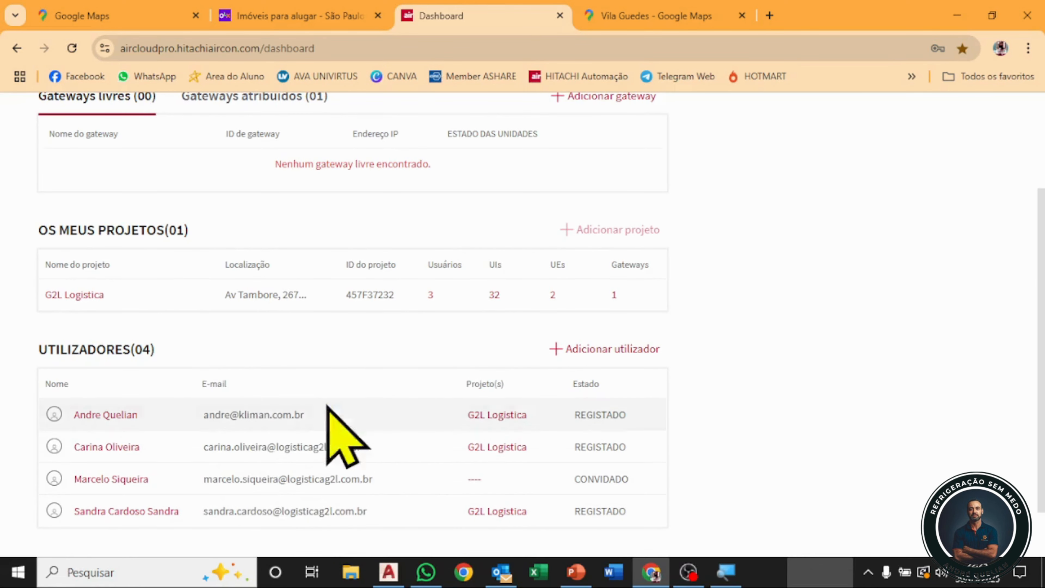
pyautogui.scroll(3, 1040, 190)
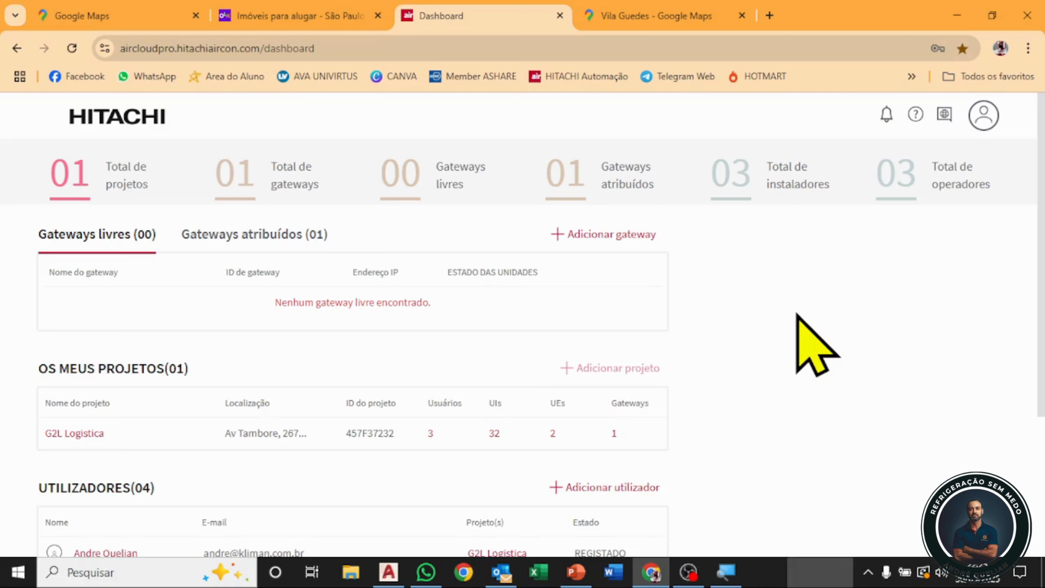
pyautogui.click(984, 120)
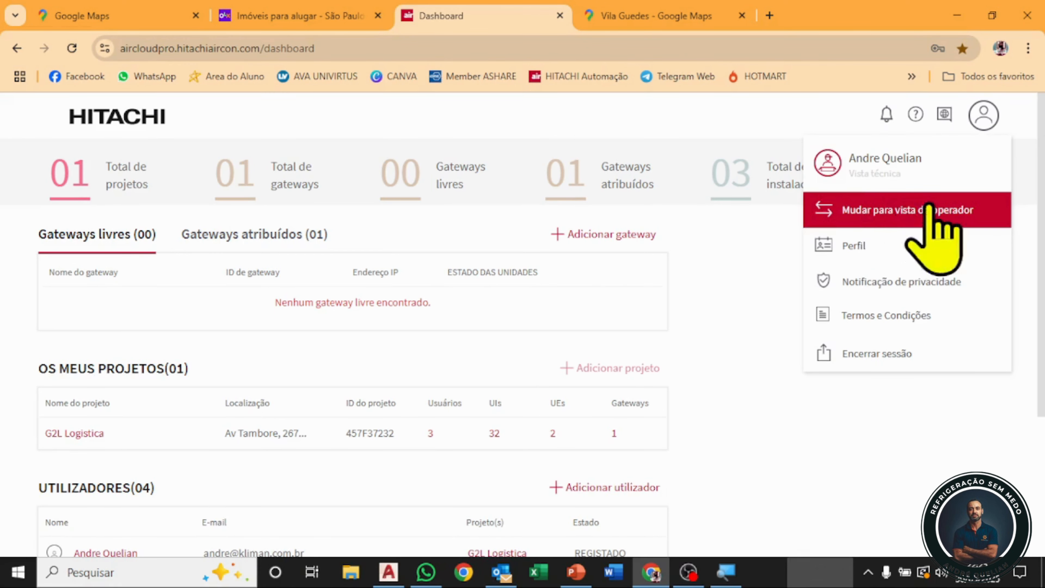
pyautogui.click(897, 213)
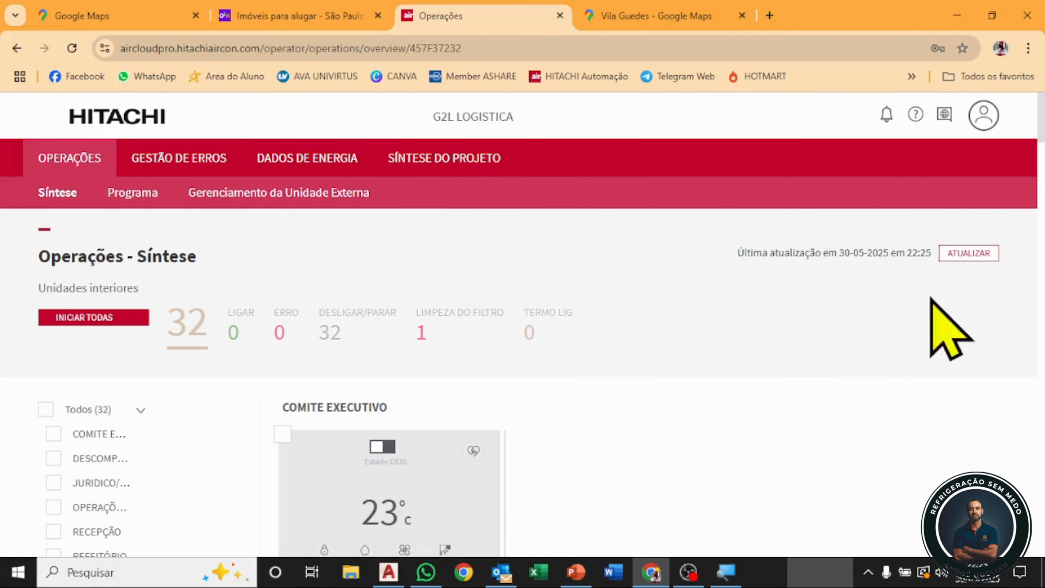
# - Look through the indoor unit cards by room group in the operations overview, down to the RECEPÇÃO group
pyautogui.scroll(-8, 1042, 152)
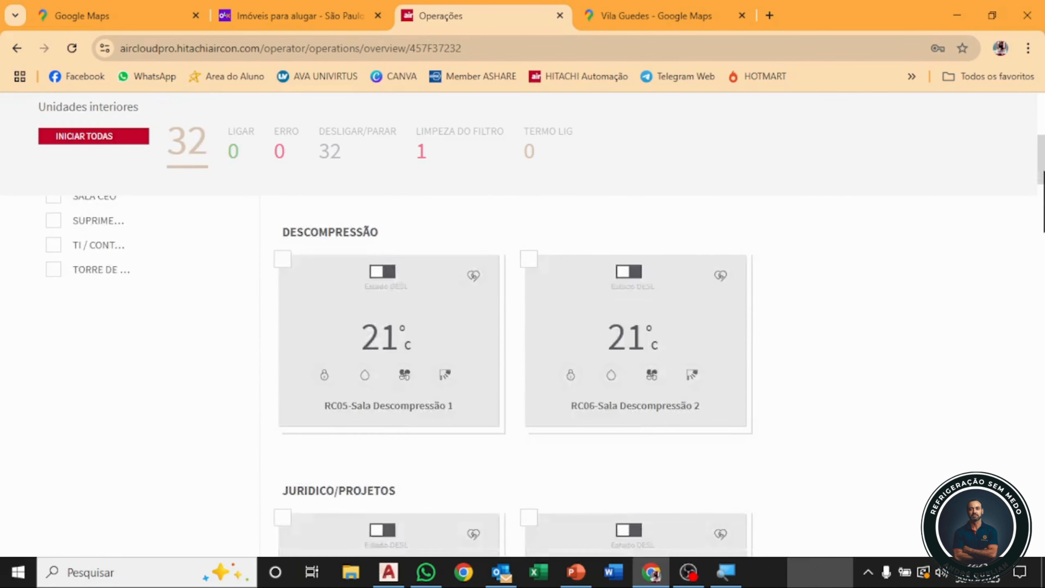
pyautogui.scroll(8, 1042, 153)
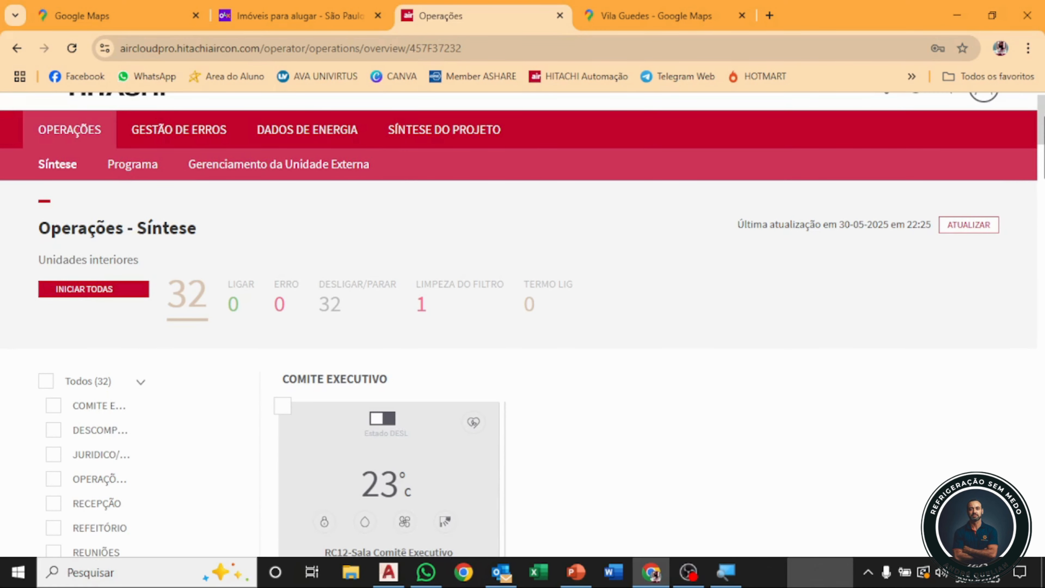
pyautogui.rightClick(1044, 109)
pyautogui.moveTo(1043, 107); pyautogui.dragTo(1041, 112)
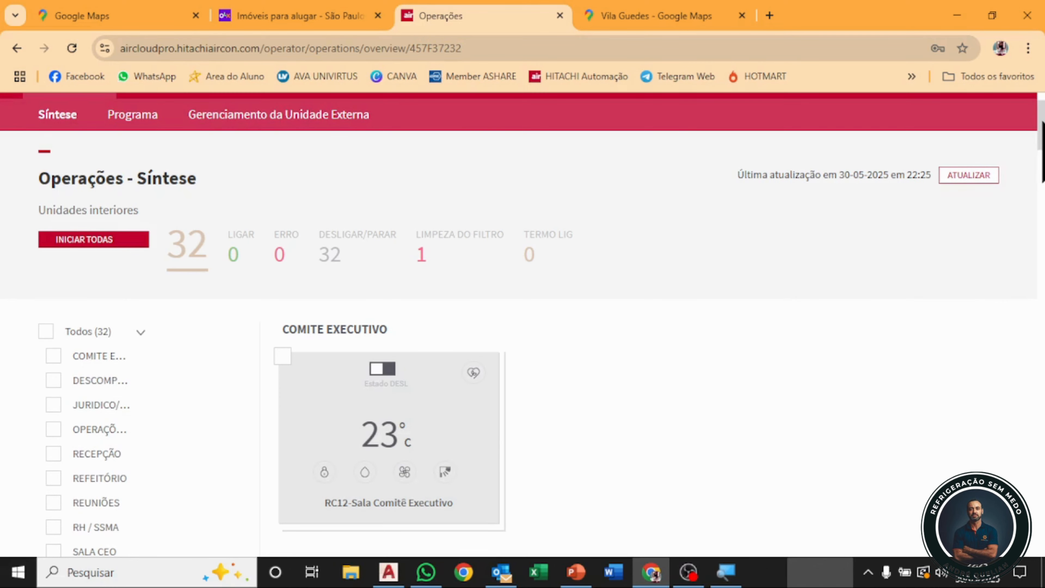
pyautogui.scroll(-3, 522, 329)
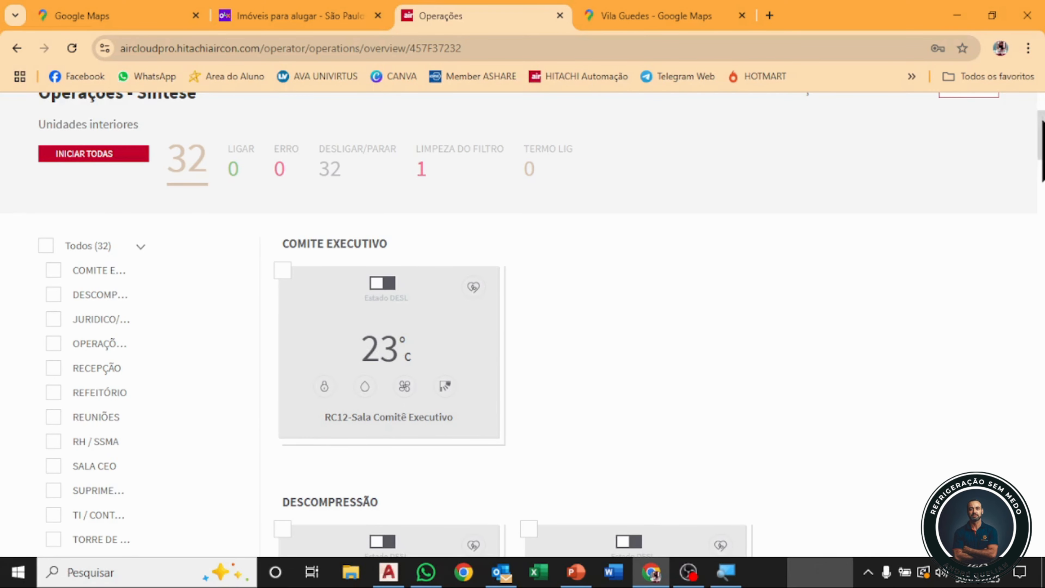
pyautogui.scroll(-10, 535, 329)
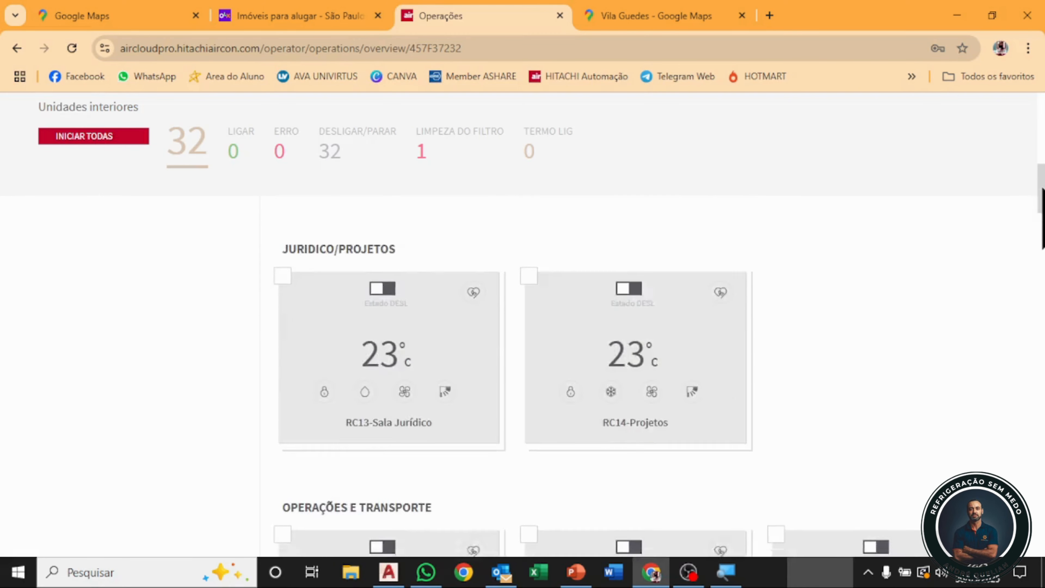
pyautogui.scroll(-14, 535, 330)
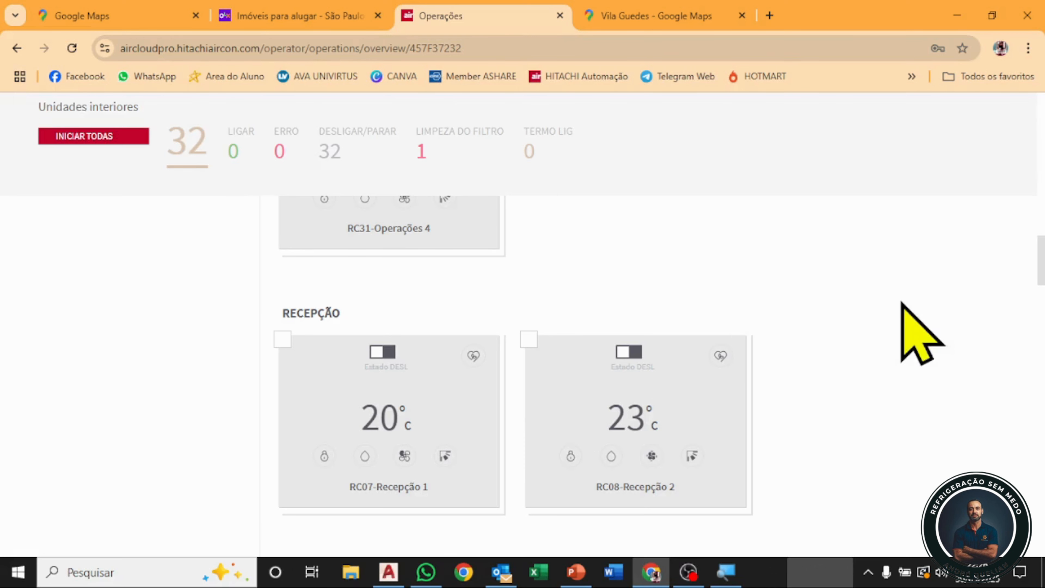
# - Turn on the RC07-Recepção 1 unit, try a 21 °C setpoint and return it to 20 °C
pyautogui.click(385, 355)
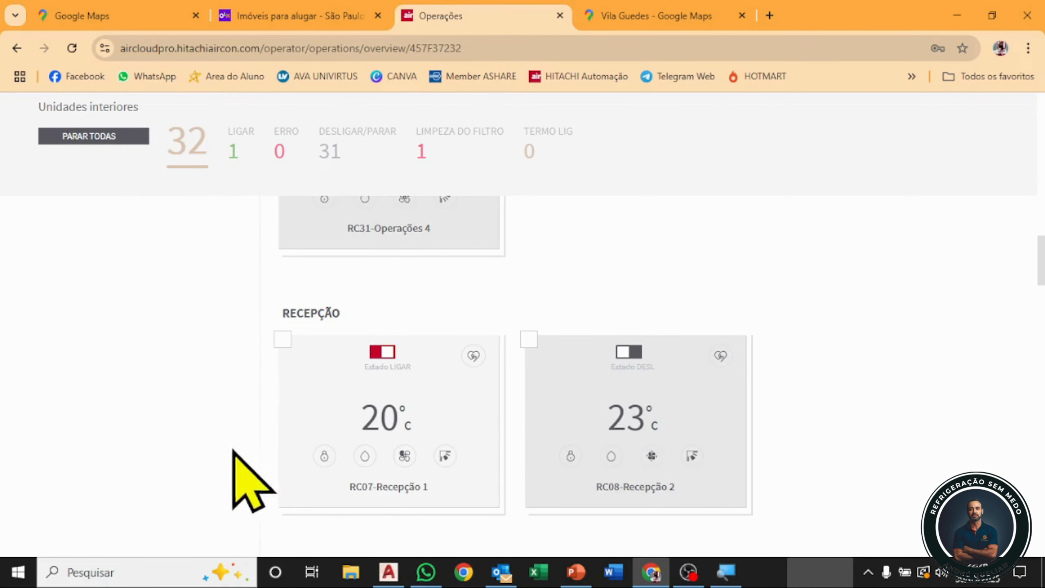
pyautogui.click(427, 420)
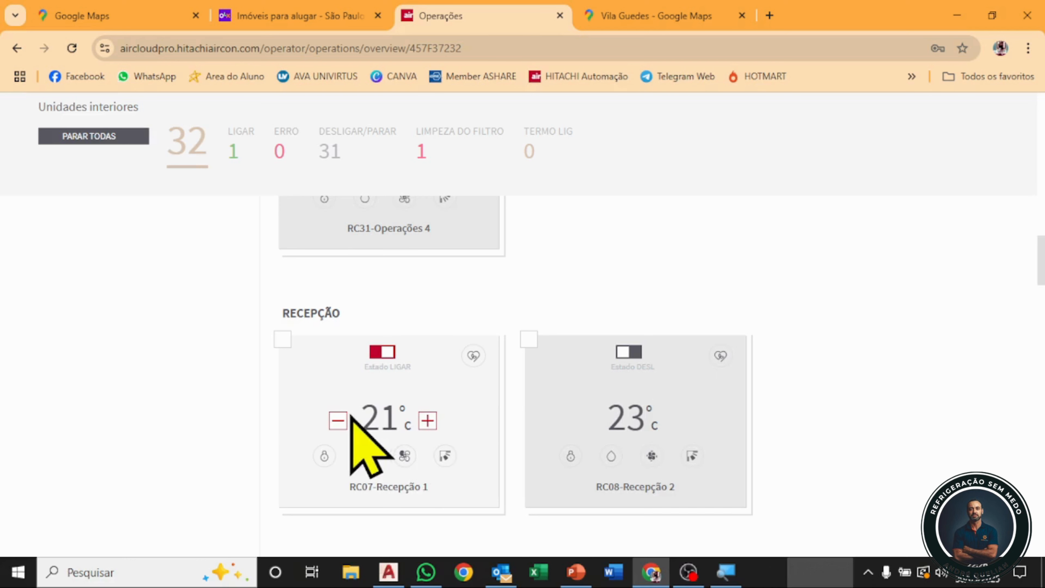
pyautogui.click(339, 420)
pyautogui.click(427, 420)
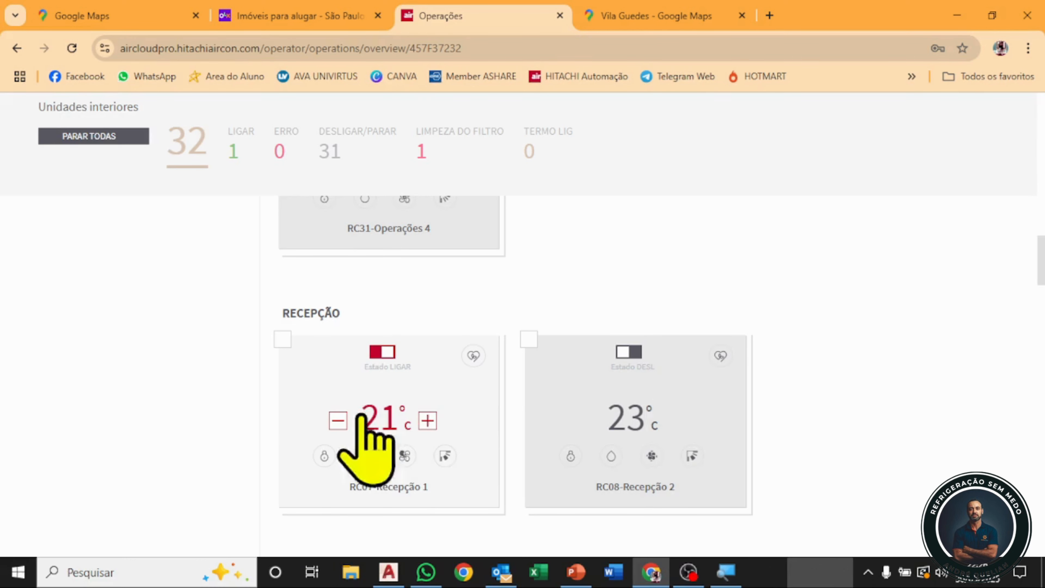
pyautogui.click(338, 420)
# - Set RC07-Recepção 1 to Frio mode and raise its fan speed one level above Baixa
pyautogui.moveTo(543, 434)
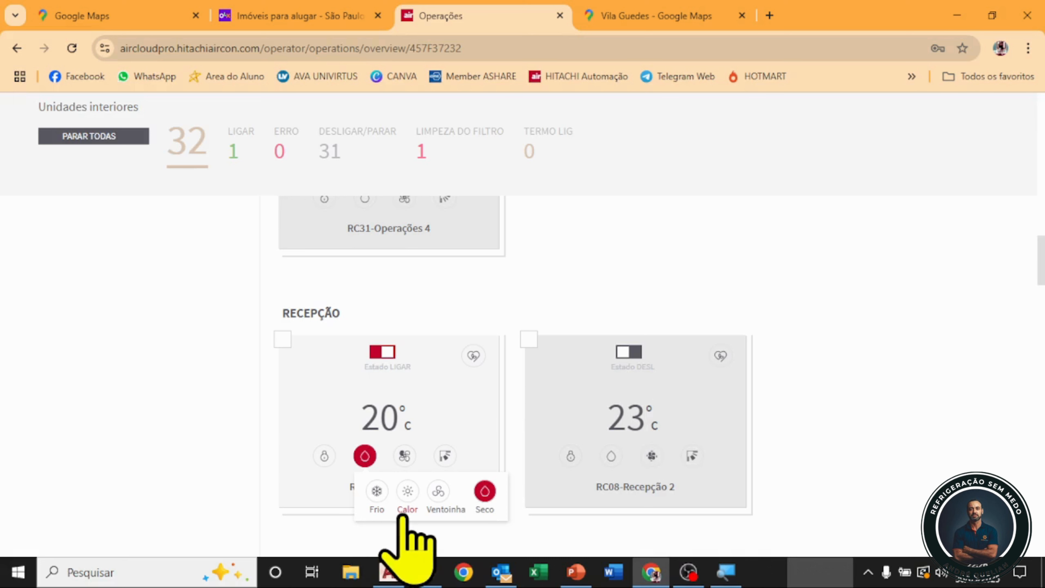
pyautogui.click(377, 493)
pyautogui.moveTo(405, 456)
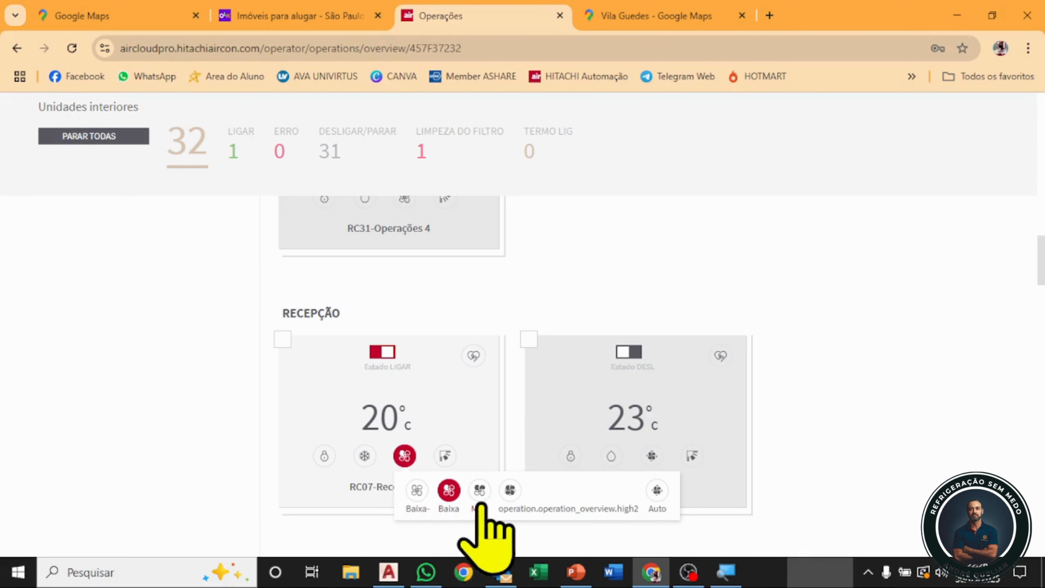
pyautogui.click(479, 490)
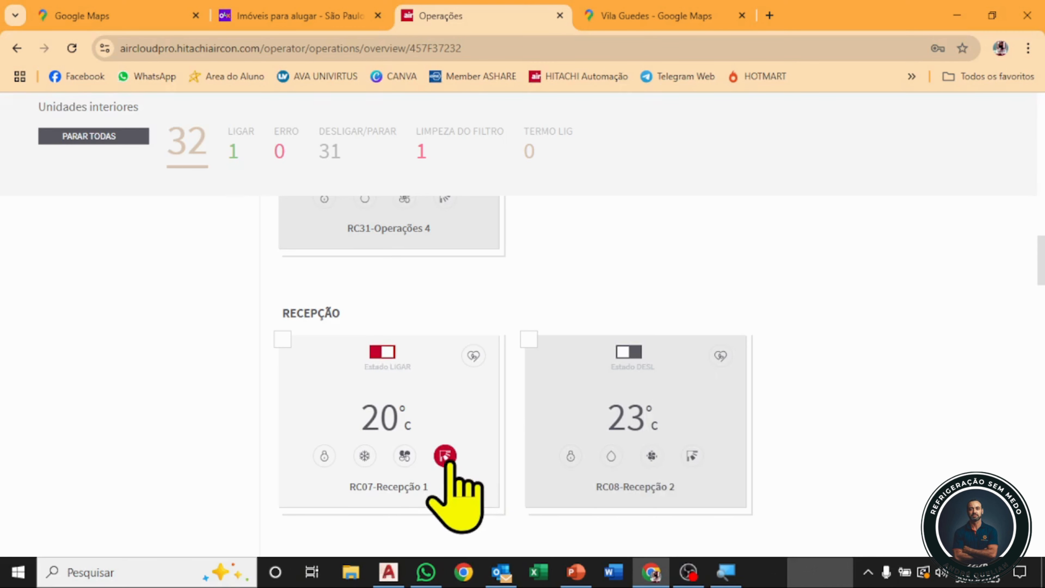
# - Examine the deflector control and the remote control lock options of RC07-Recepção 1 without changing them
pyautogui.moveTo(445, 457)
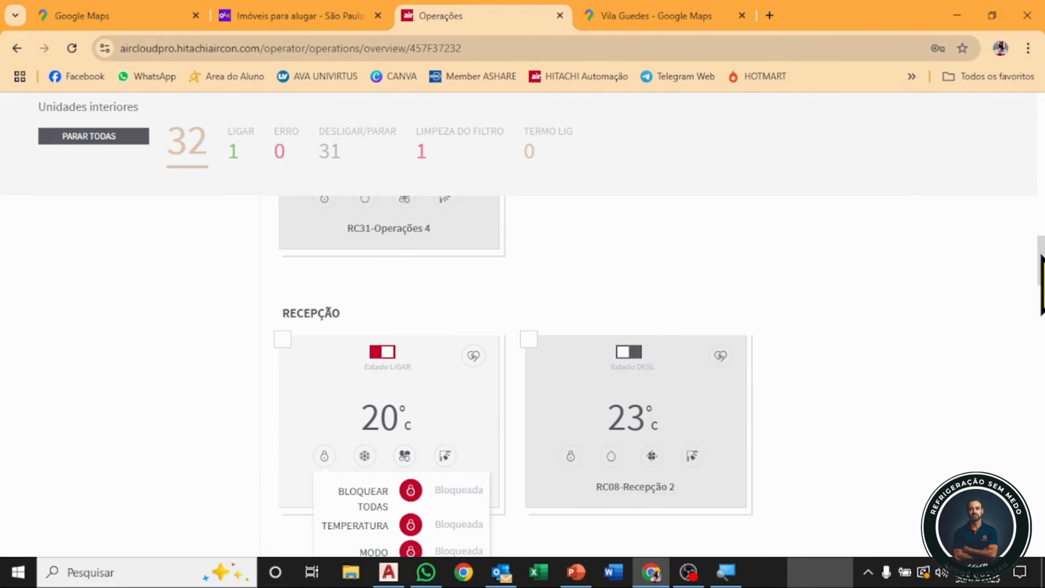
pyautogui.scroll(-3, 1042, 284)
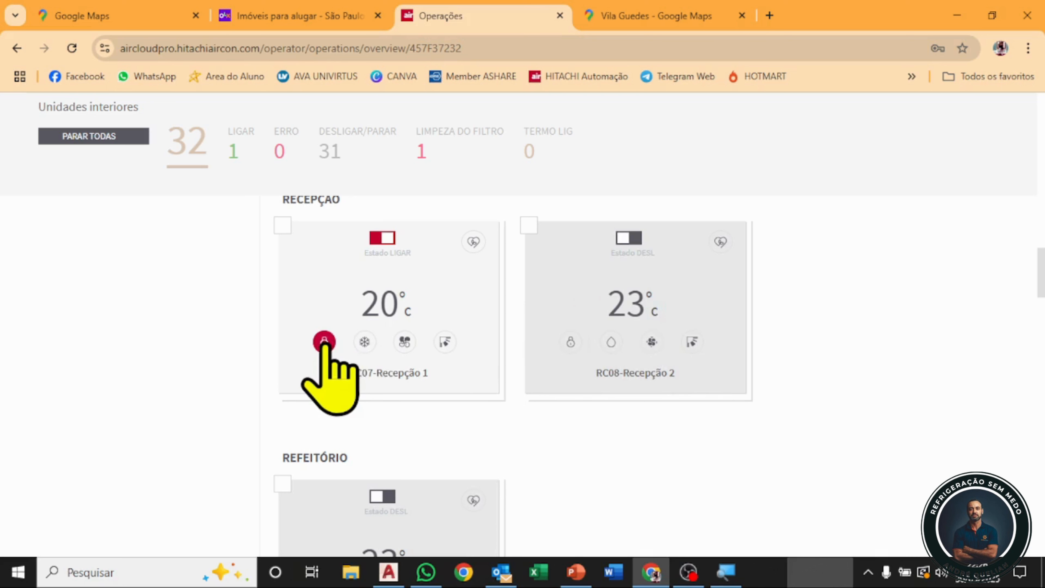
pyautogui.moveTo(326, 346)
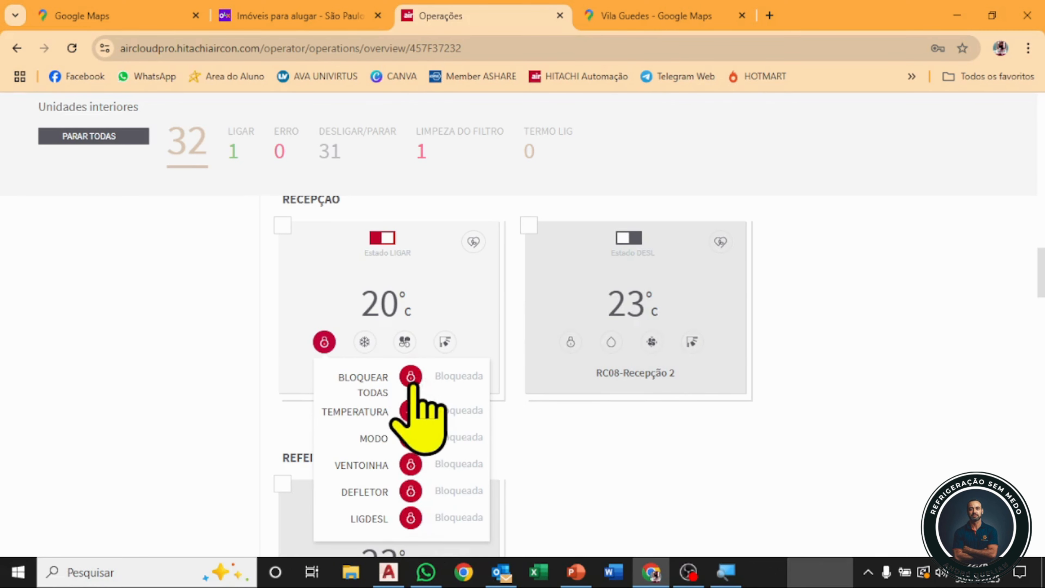
pyautogui.moveTo(424, 309)
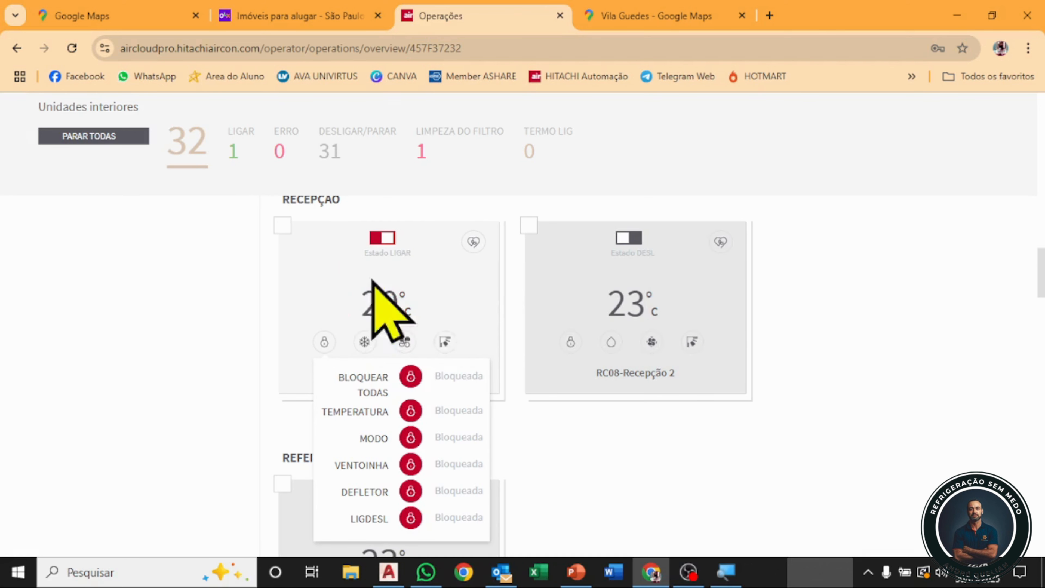
pyautogui.click(551, 457)
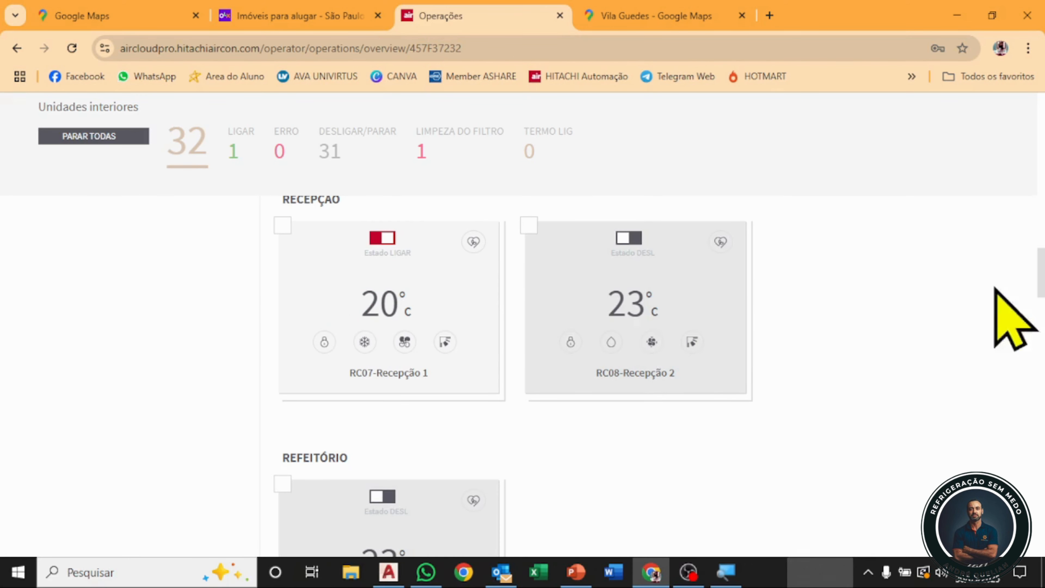
# - Stop all indoor units of the project and confirm the shutdown
pyautogui.moveTo(1042, 267); pyautogui.dragTo(1041, 181)
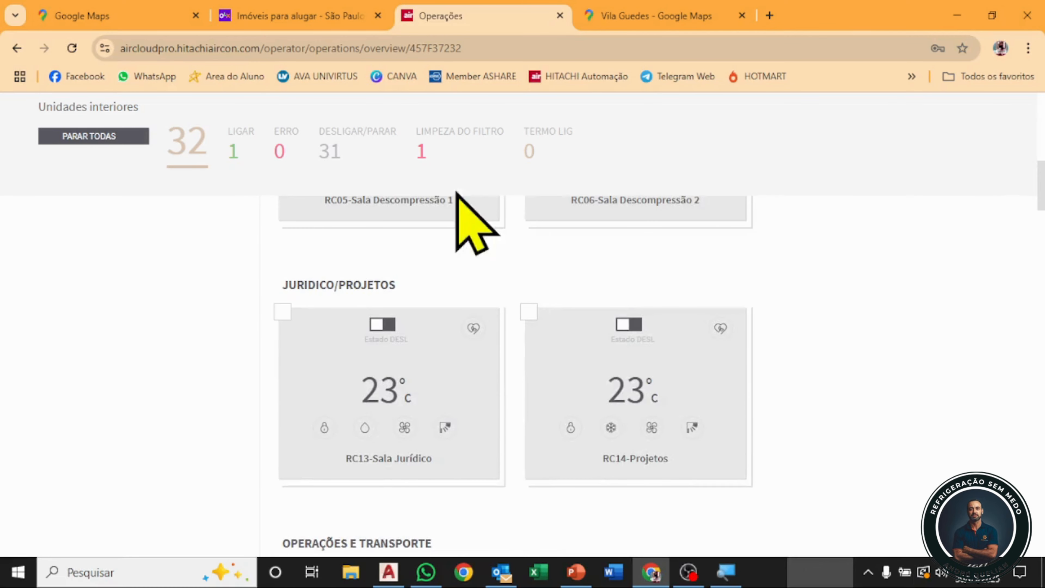
pyautogui.moveTo(323, 148)
pyautogui.mouseDown()
pyautogui.moveTo(353, 149)
pyautogui.moveTo(333, 151)
pyautogui.mouseUp()
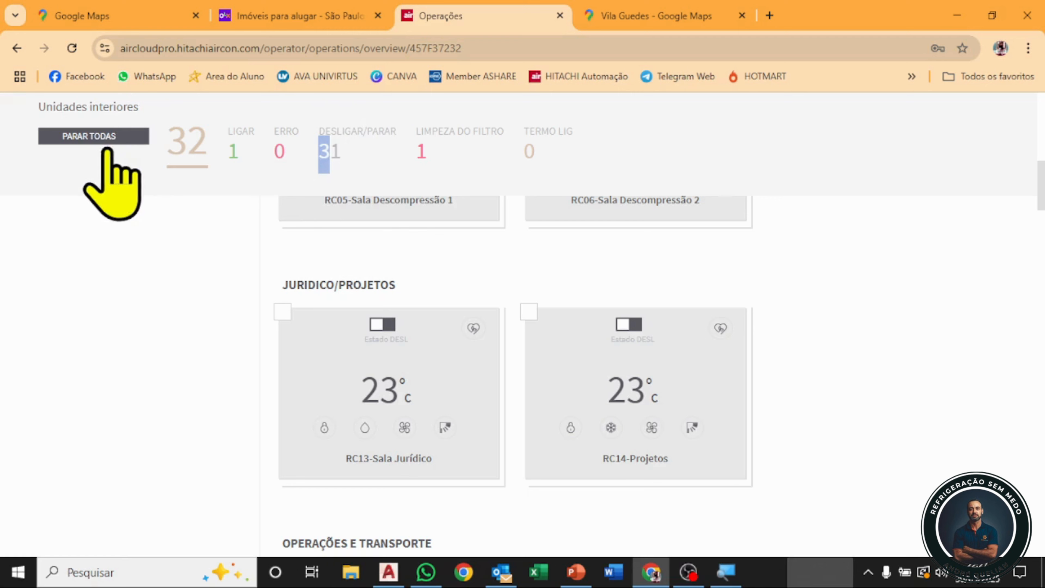
pyautogui.click(96, 137)
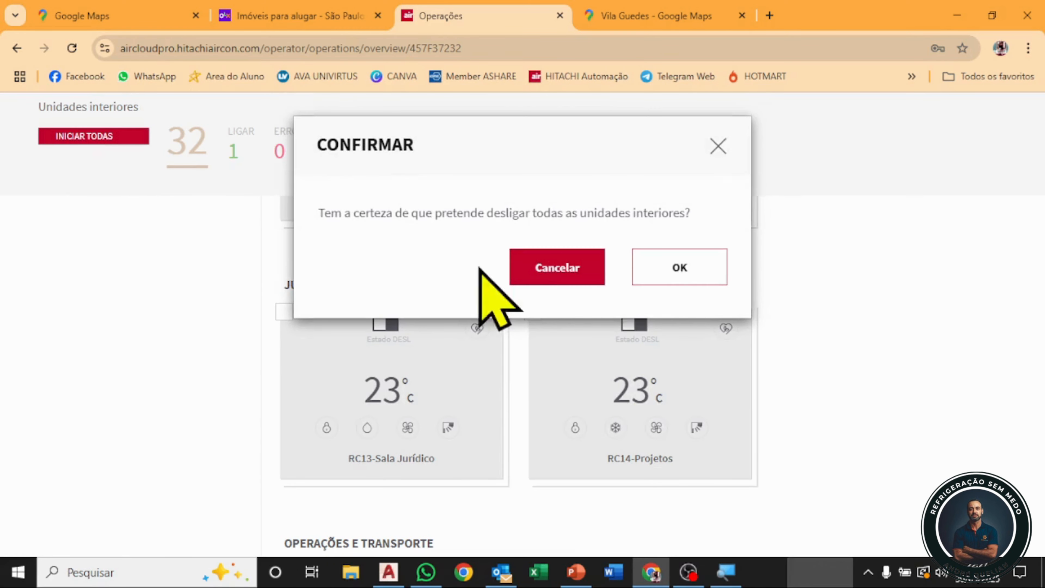
pyautogui.click(655, 266)
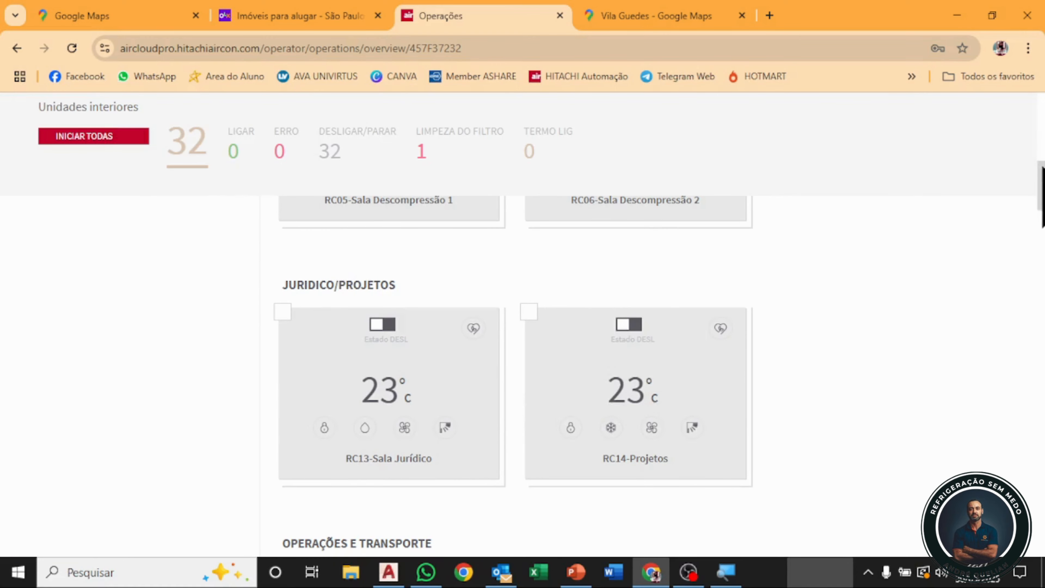
pyautogui.moveTo(1043, 168); pyautogui.dragTo(1043, 90)
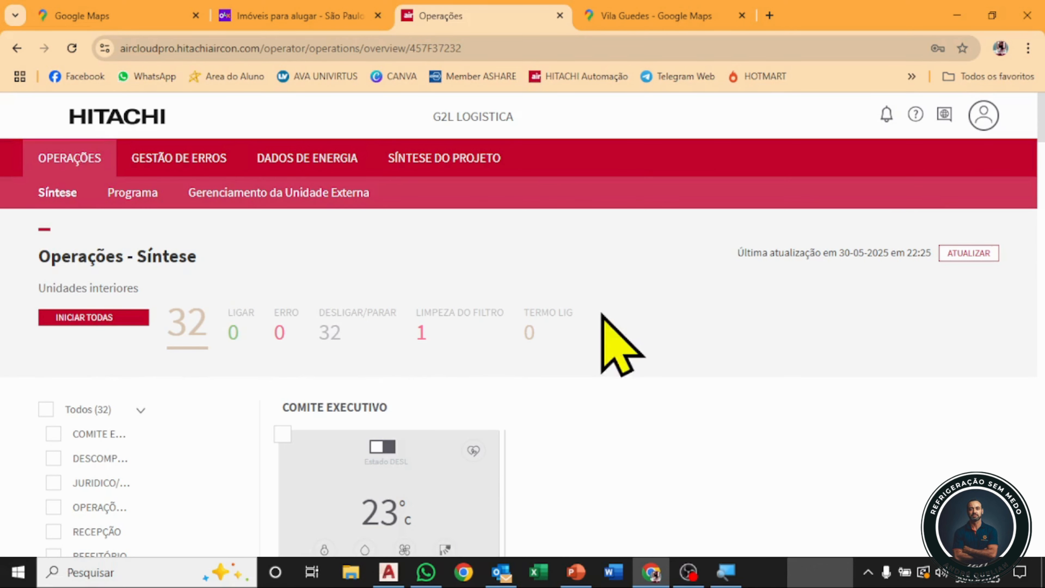
pyautogui.click(103, 322)
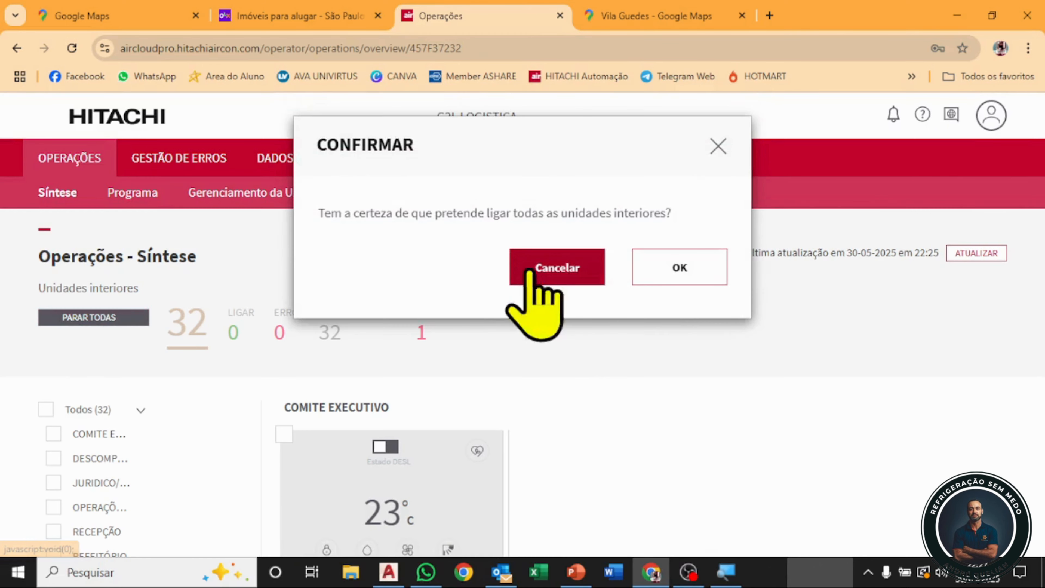
pyautogui.click(718, 146)
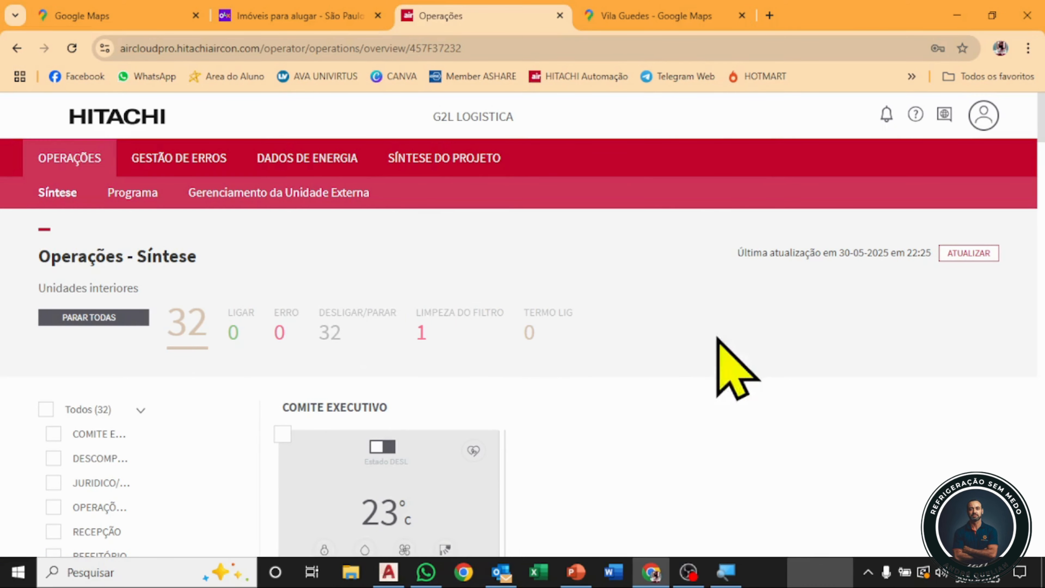
pyautogui.scroll(-3, 523, 325)
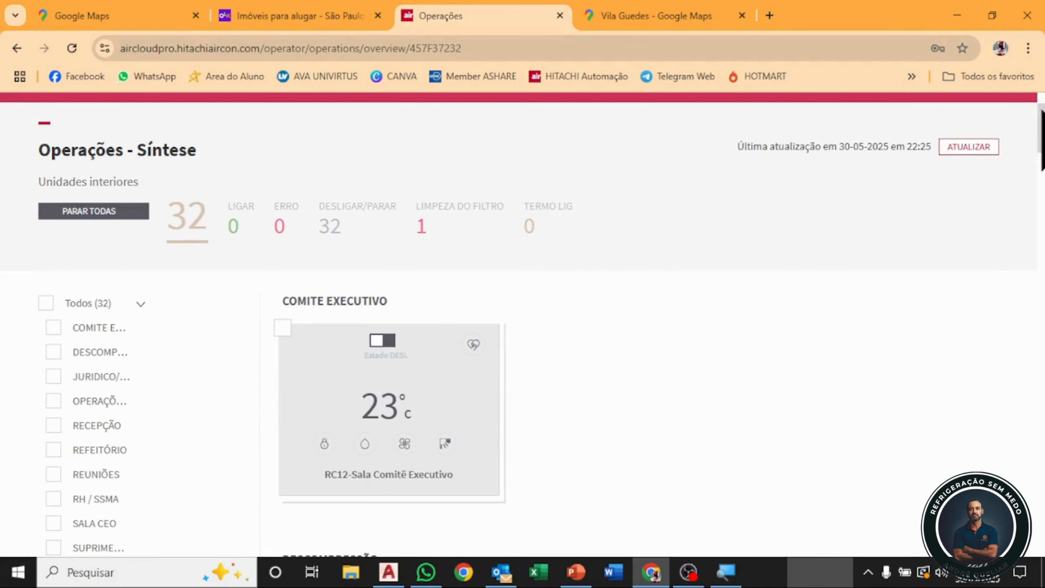
pyautogui.scroll(3, 523, 325)
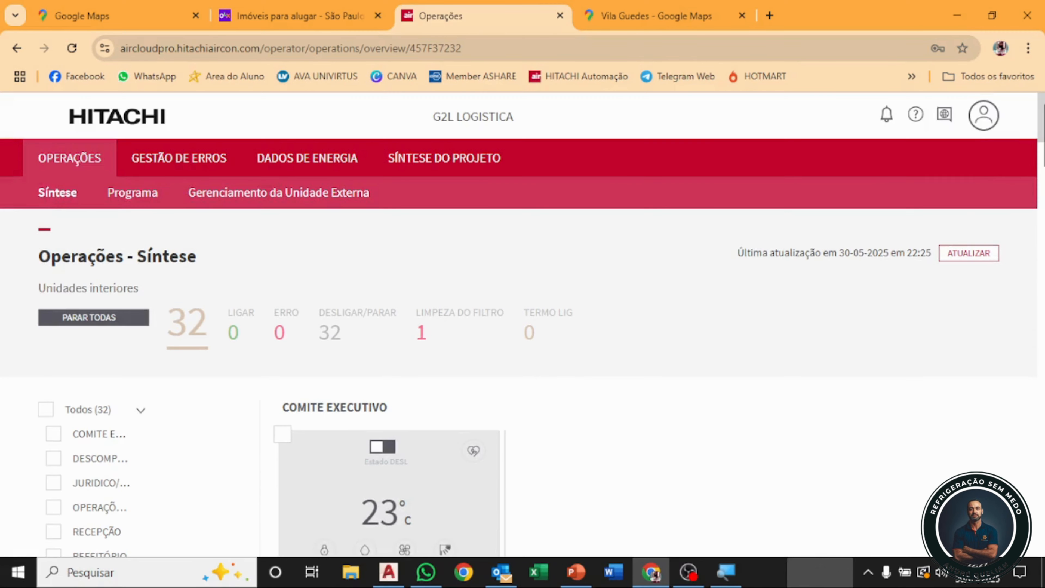
# - Start a new operating program for the RECEPÇÃO group and continue to the definition of its steps
pyautogui.click(142, 193)
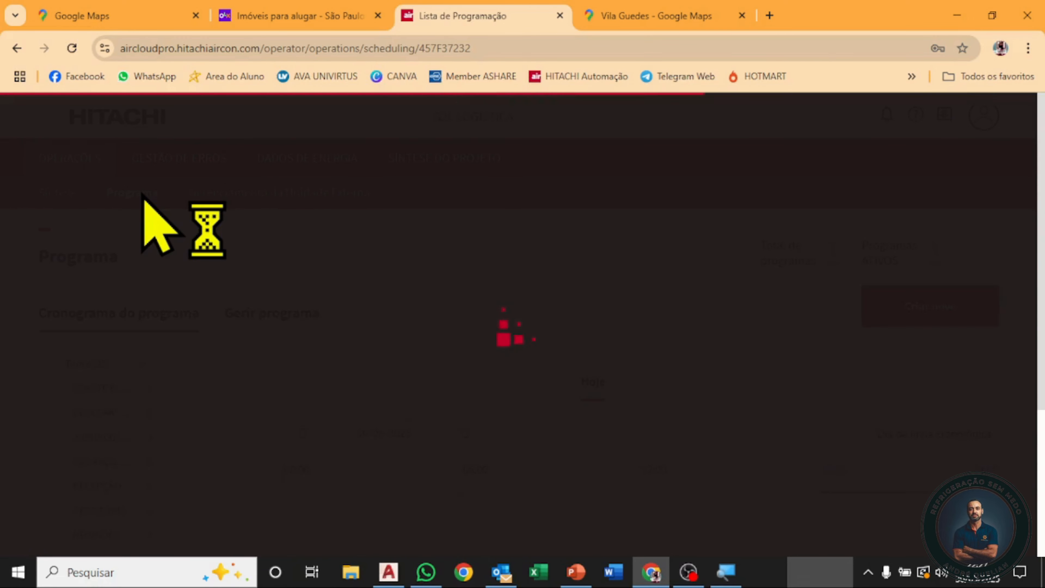
pyautogui.scroll(-1, 924, 222)
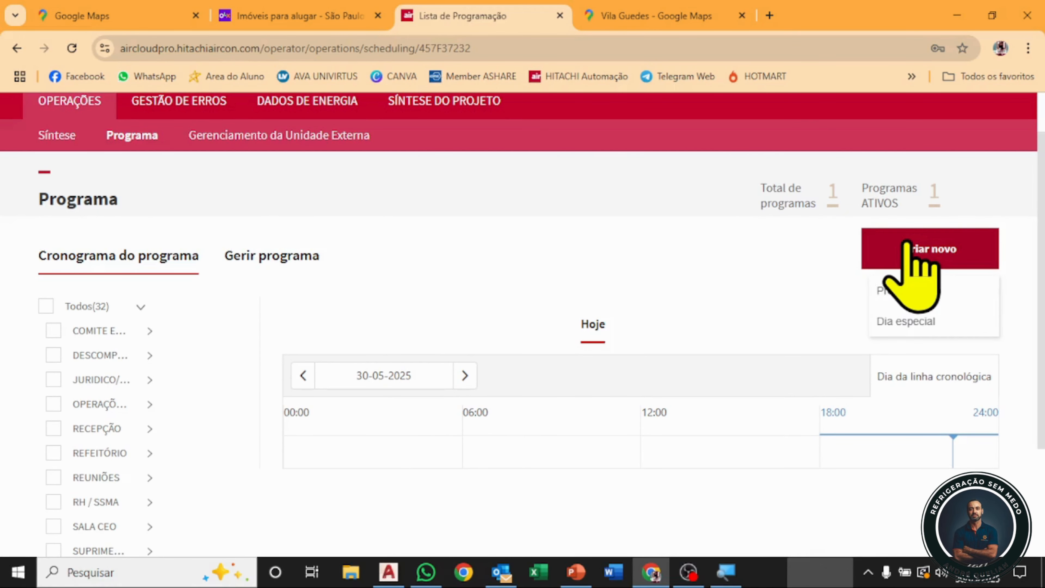
pyautogui.click(939, 297)
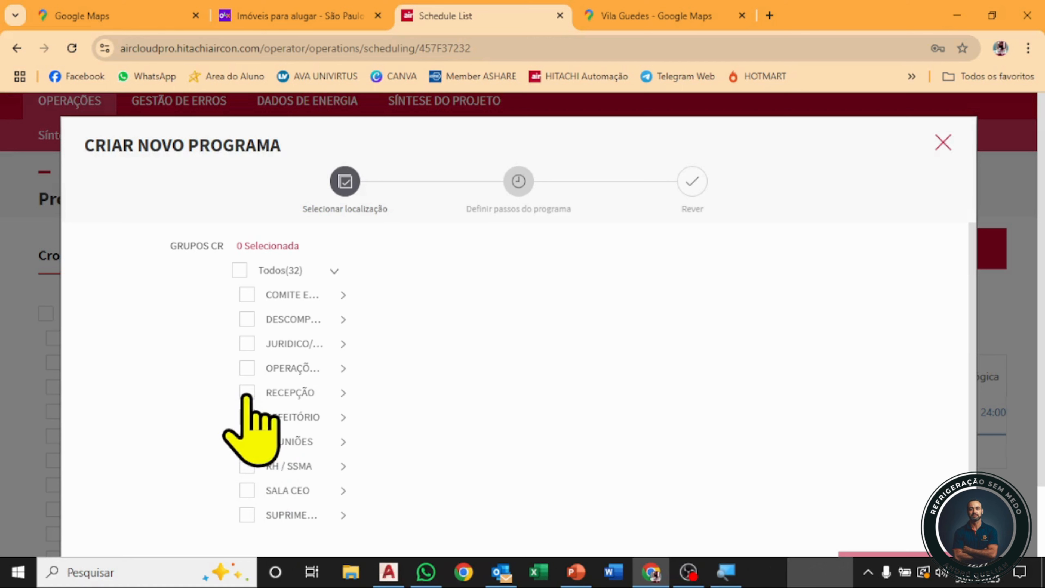
pyautogui.scroll(-2, 1042, 247)
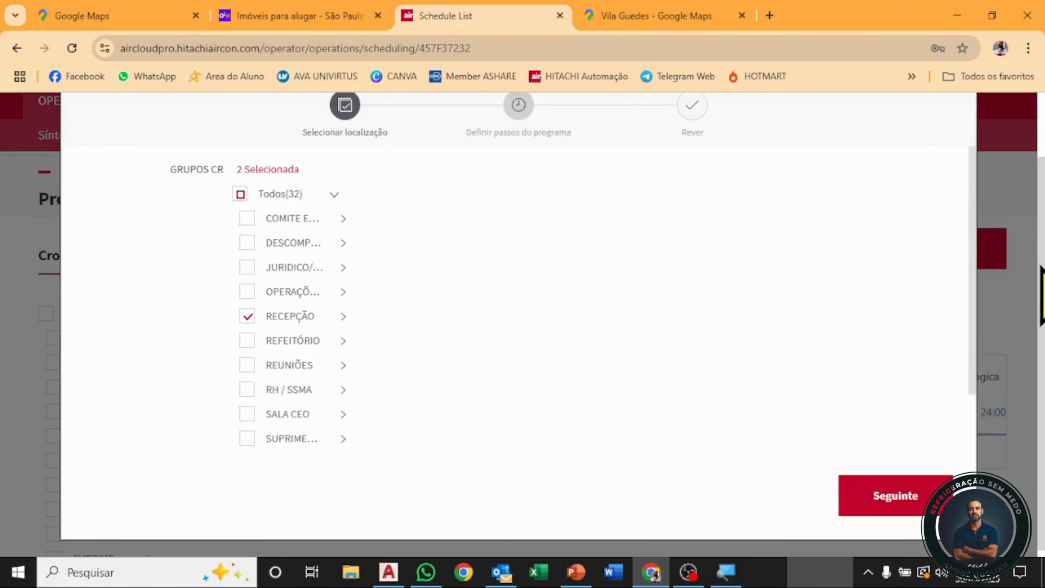
pyautogui.click(909, 494)
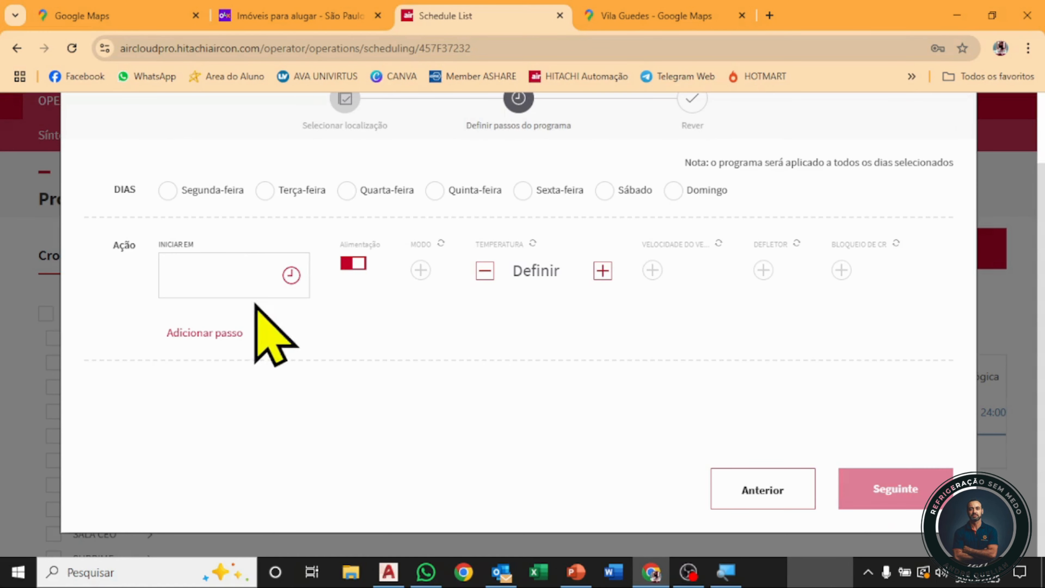
# - Set the program action to start at 08:00 with the power on
pyautogui.click(291, 280)
pyautogui.click(204, 329)
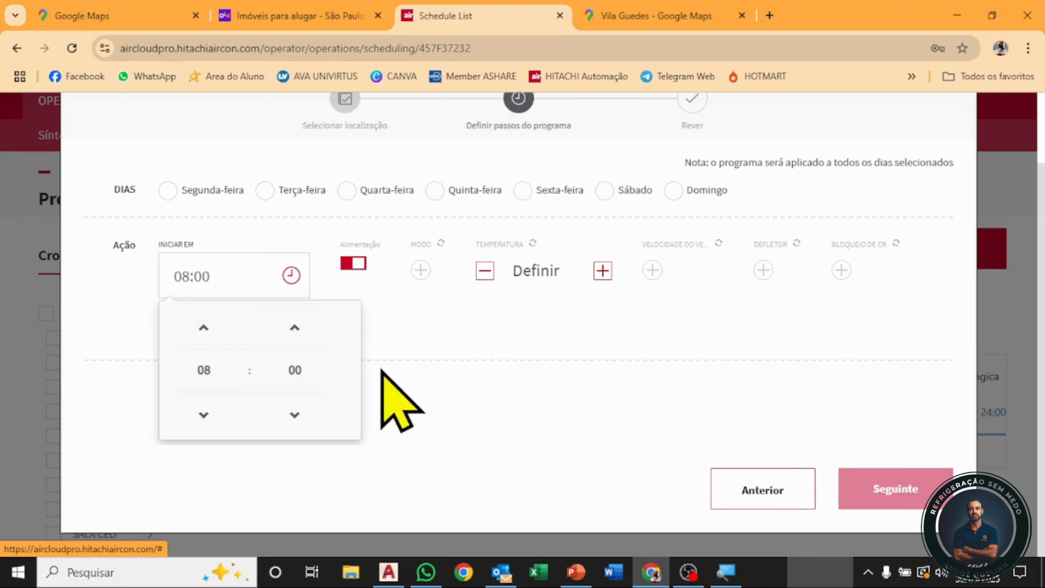
pyautogui.click(365, 279)
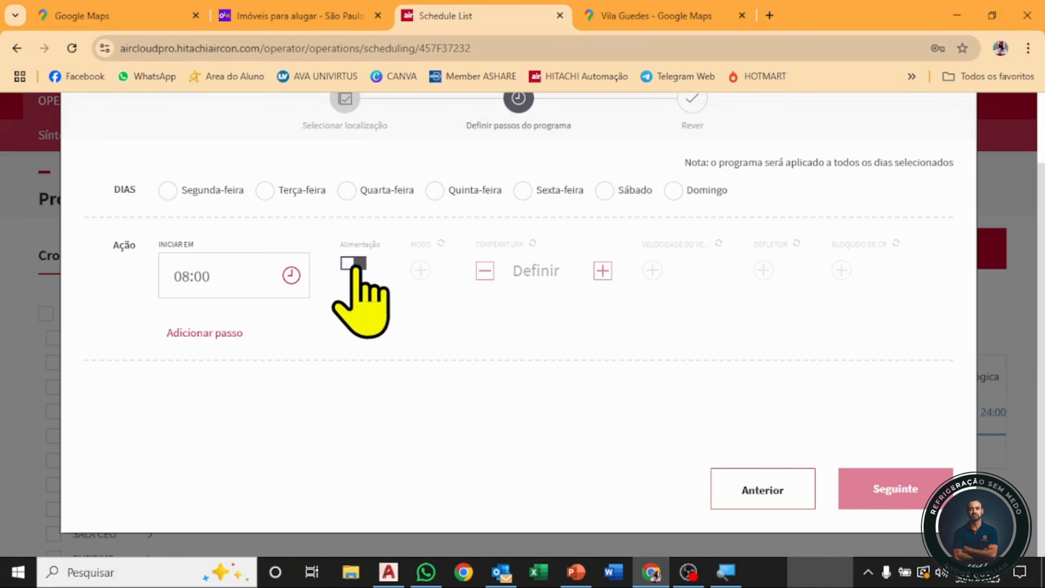
pyautogui.click(359, 268)
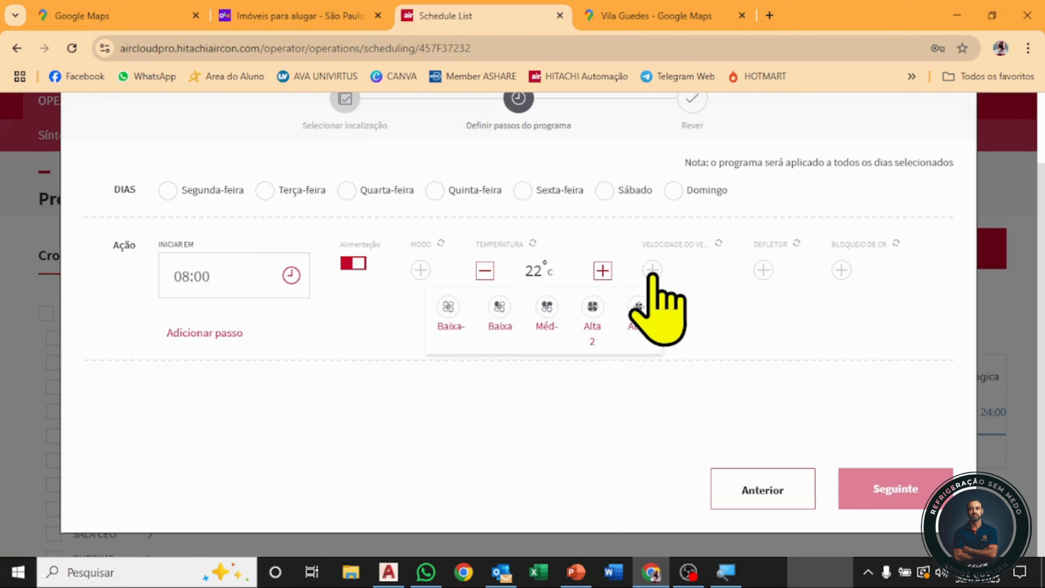
# - Set the 08:00 action's fan speed to Baixa, its deflector to Auto and its mode to Frio
pyautogui.click(499, 307)
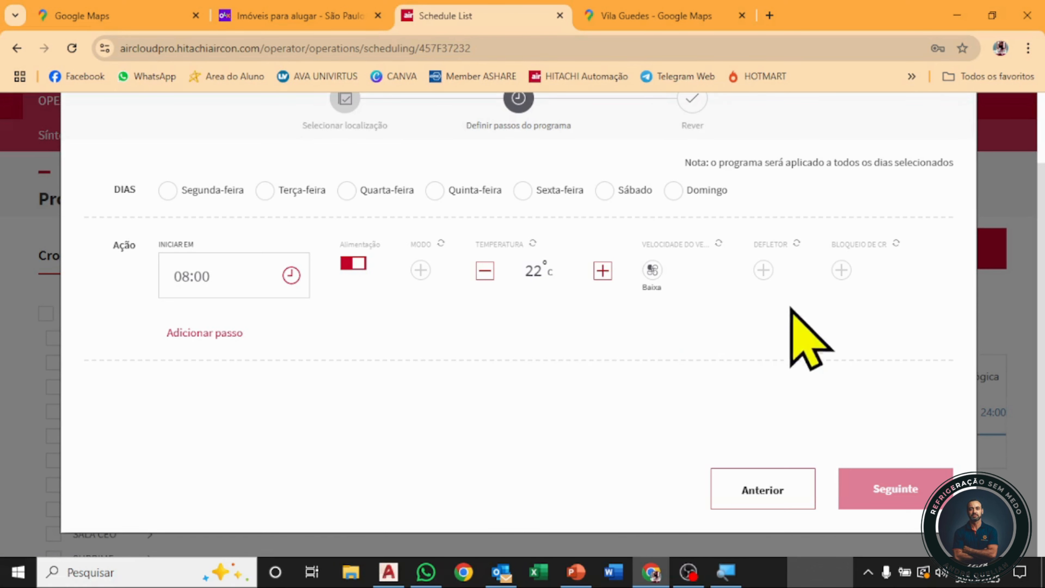
pyautogui.click(764, 272)
pyautogui.click(751, 315)
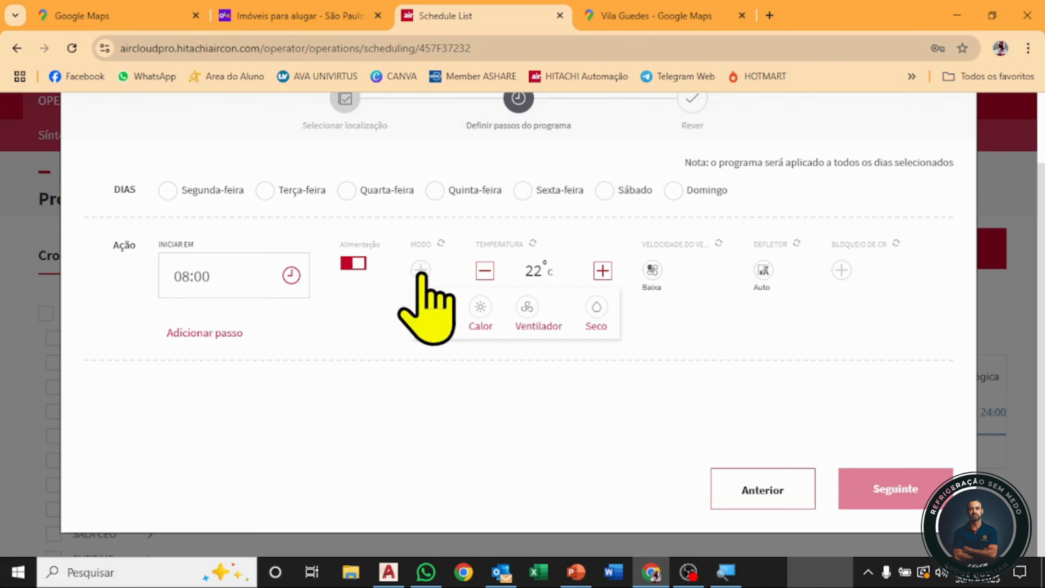
pyautogui.click(431, 307)
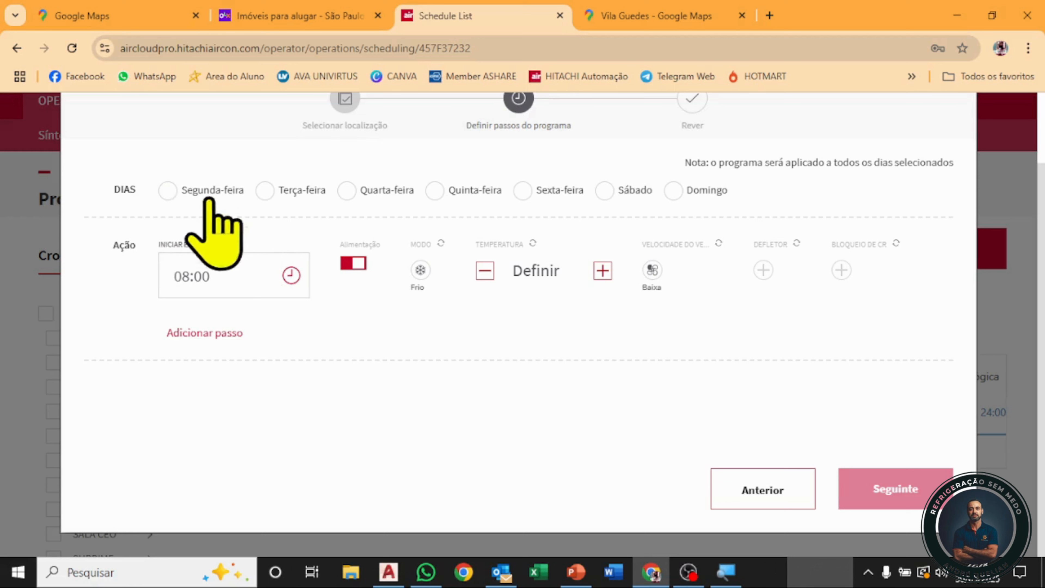
# - Select Segunda-feira through Sexta-feira as the program days and add the 08:00 action as a program step
pyautogui.click(169, 193)
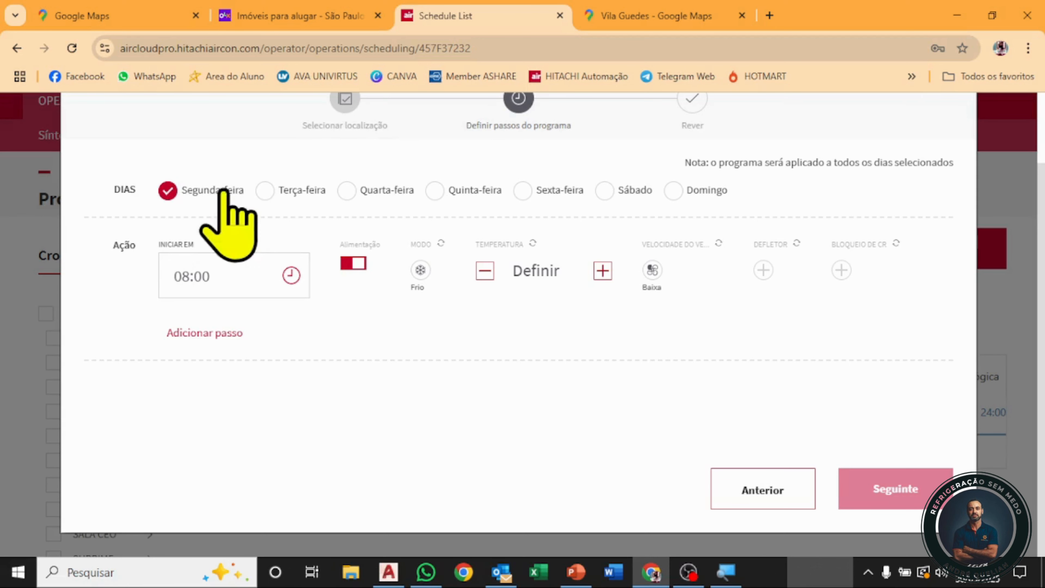
pyautogui.click(266, 193)
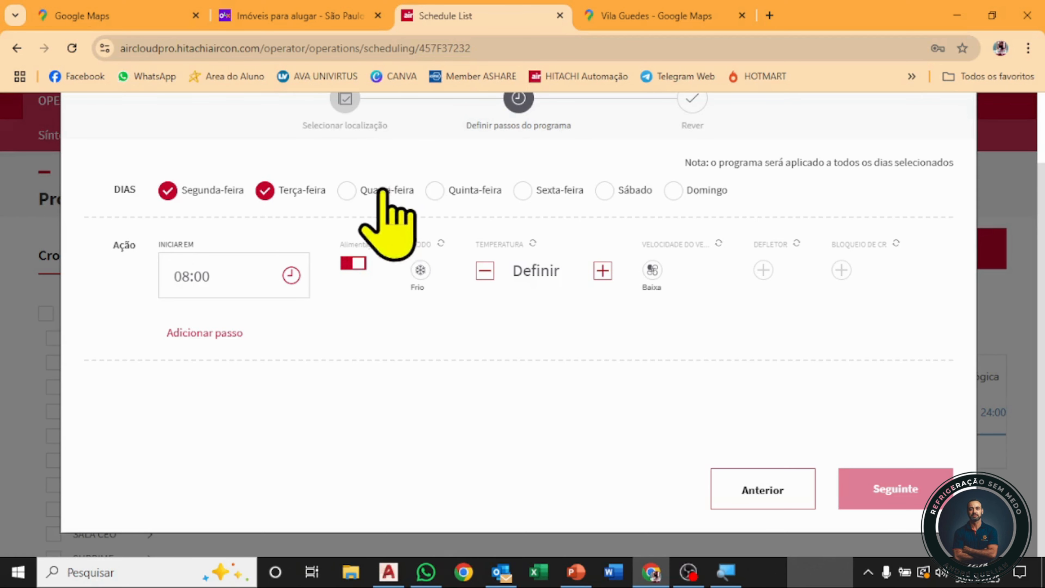
pyautogui.click(351, 190)
pyautogui.click(434, 193)
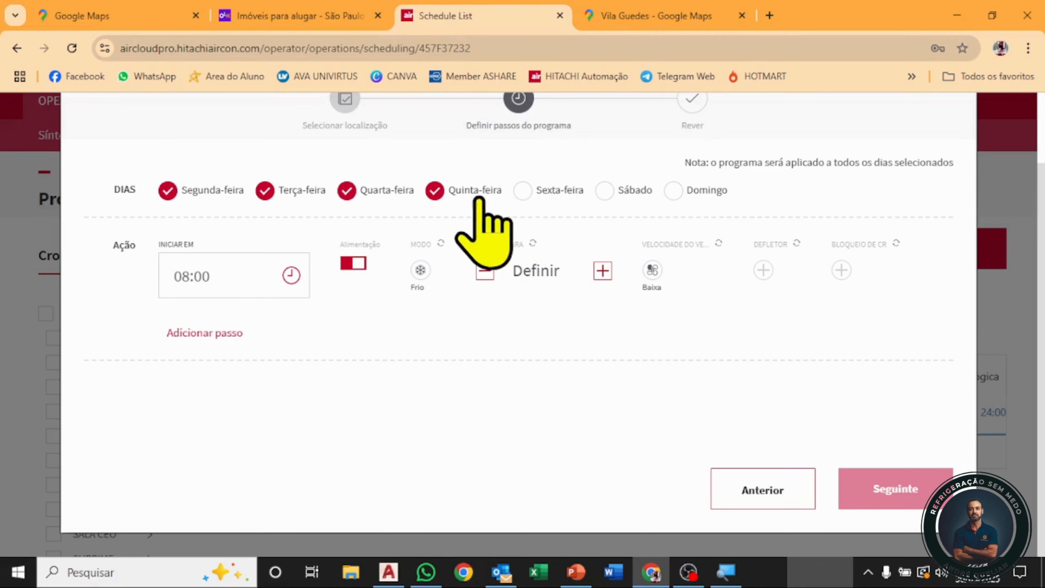
pyautogui.click(523, 193)
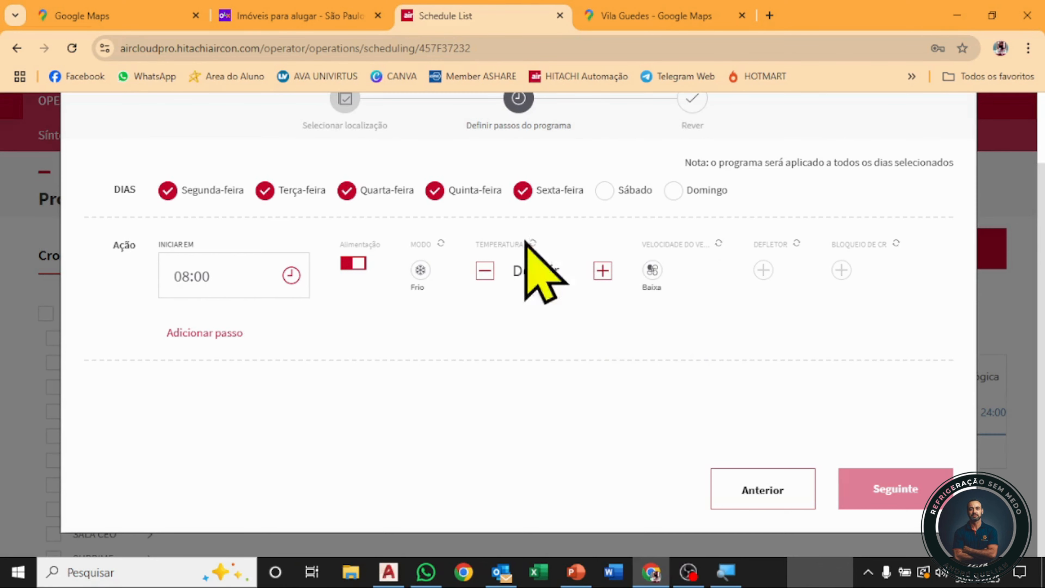
pyautogui.click(219, 334)
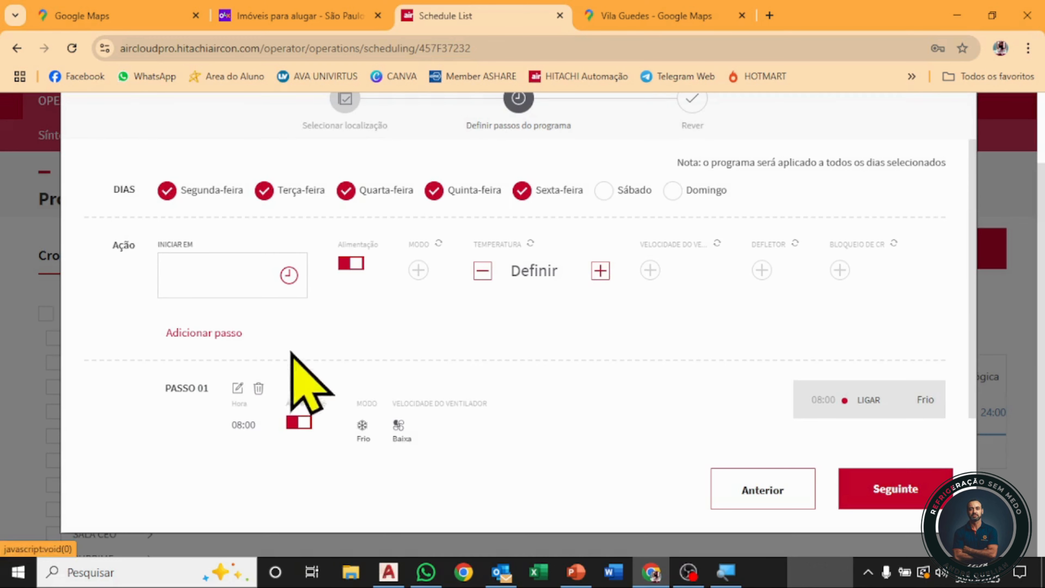
# - Prepare a second action at 17:00 with the power off, and continue to the review without saving that action
pyautogui.click(289, 275)
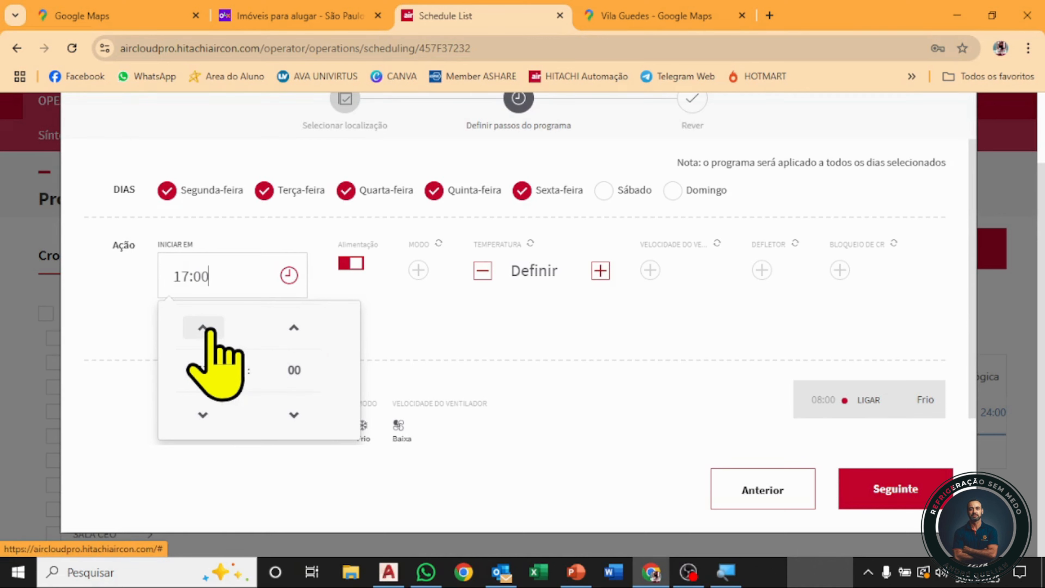
pyautogui.click(488, 307)
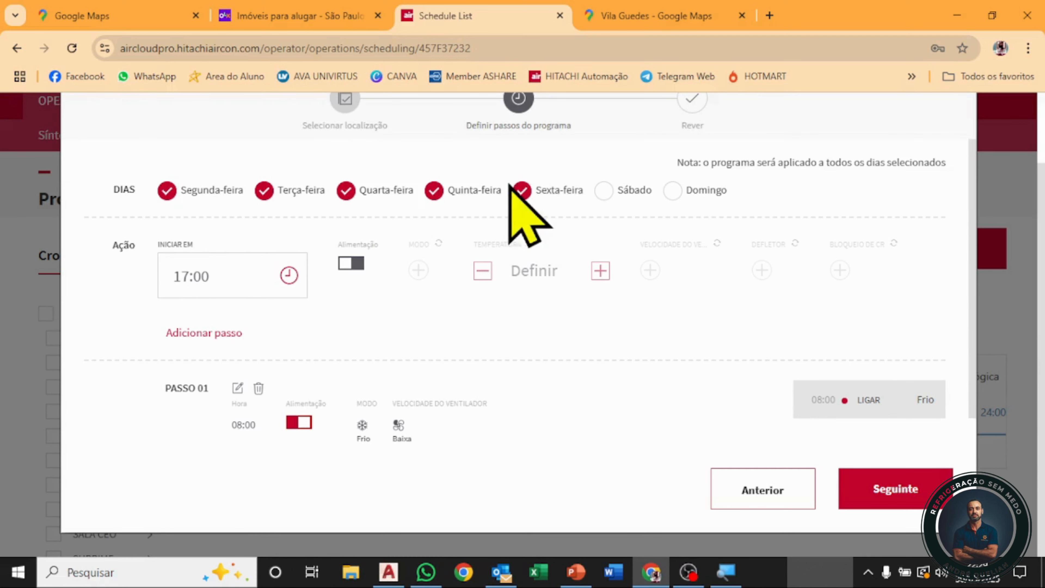
pyautogui.click(881, 489)
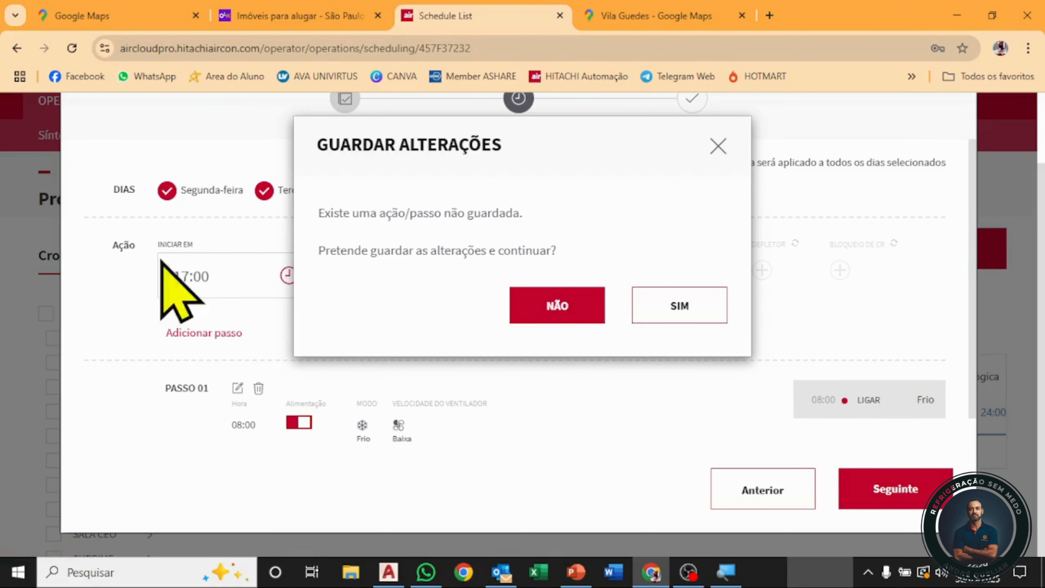
pyautogui.click(560, 303)
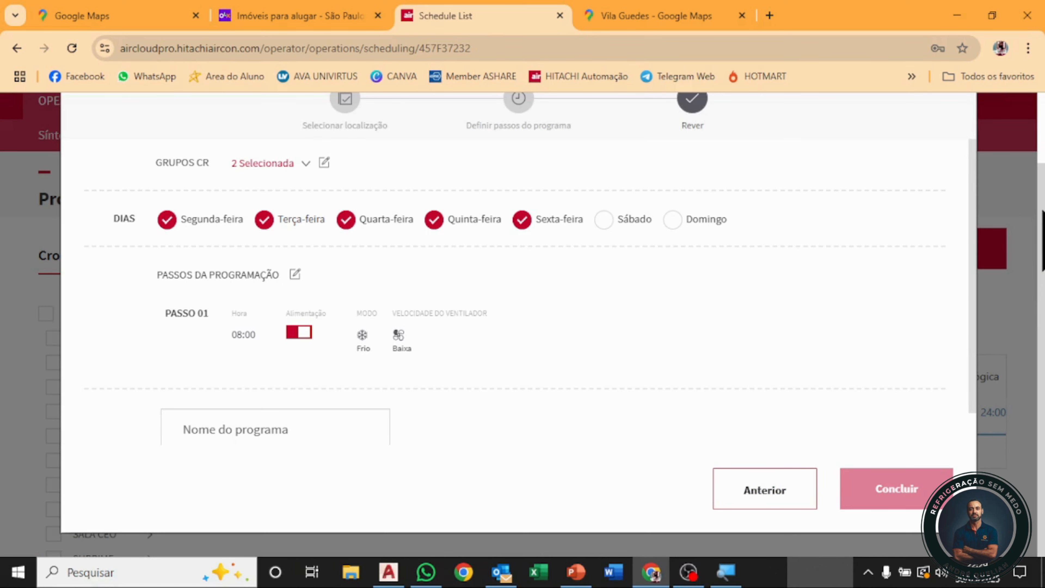
# - Go back to the program steps and close the new program without finishing it
pyautogui.rightClick(1043, 206)
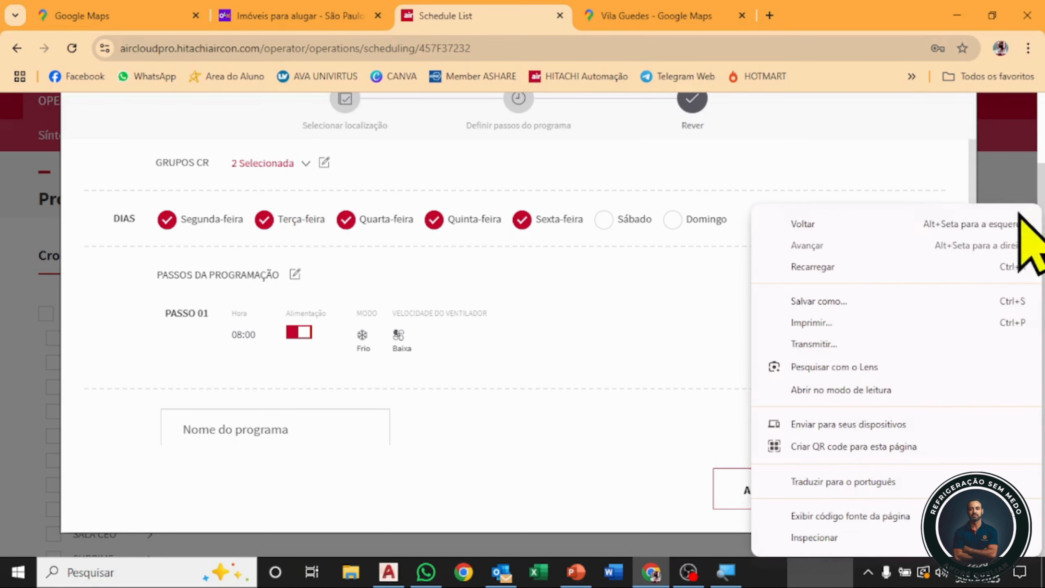
pyautogui.click(940, 159)
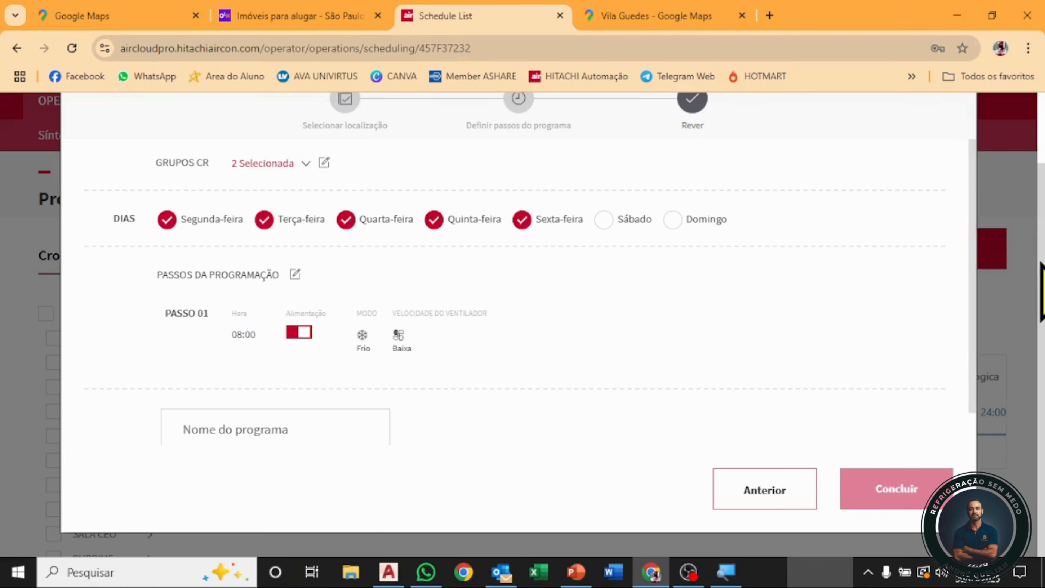
pyautogui.click(760, 489)
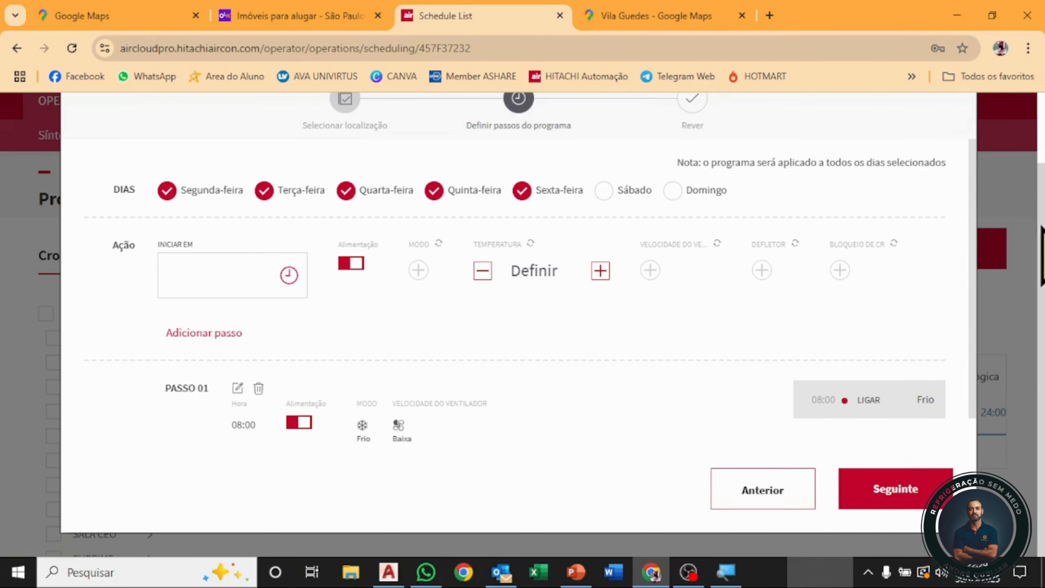
pyautogui.scroll(3, 522, 321)
pyautogui.click(943, 141)
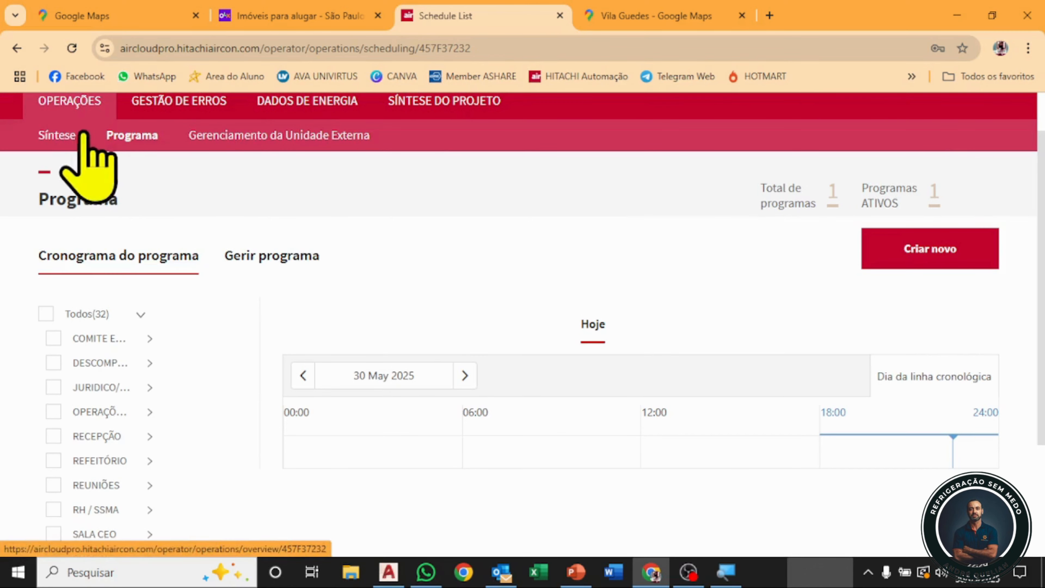
# - Visit the operations overview and examine the total use, peak day and highest-consumption charts in the project's energy data
pyautogui.click(56, 136)
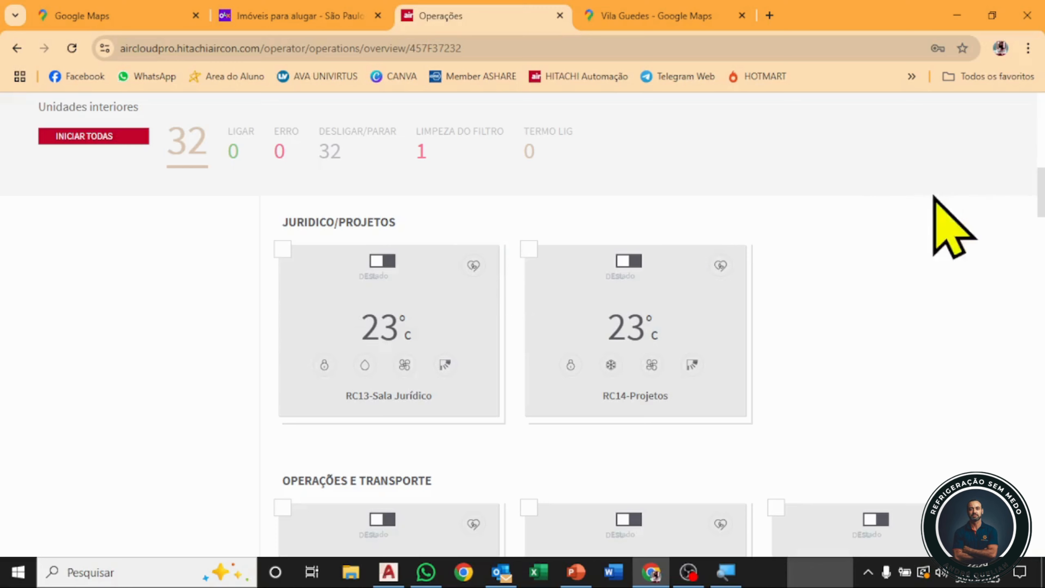
pyautogui.moveTo(1043, 193); pyautogui.dragTo(1042, 80)
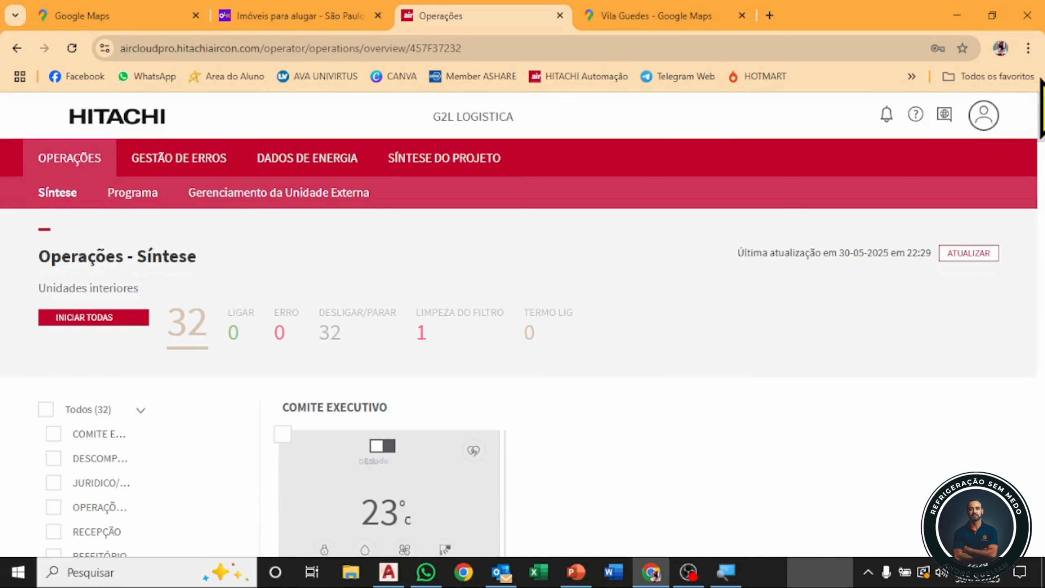
pyautogui.click(306, 162)
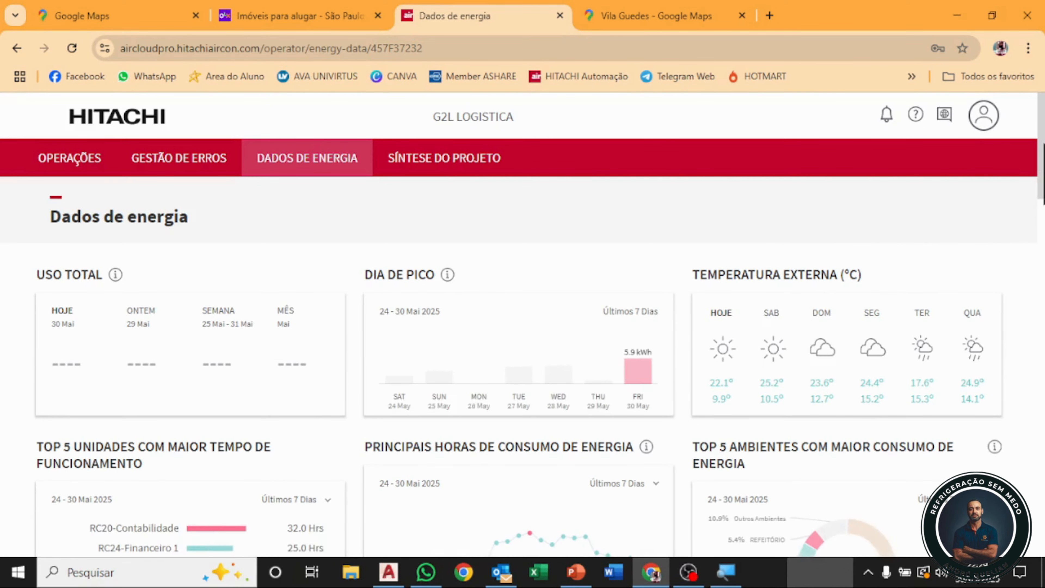
pyautogui.scroll(-4, 192, 379)
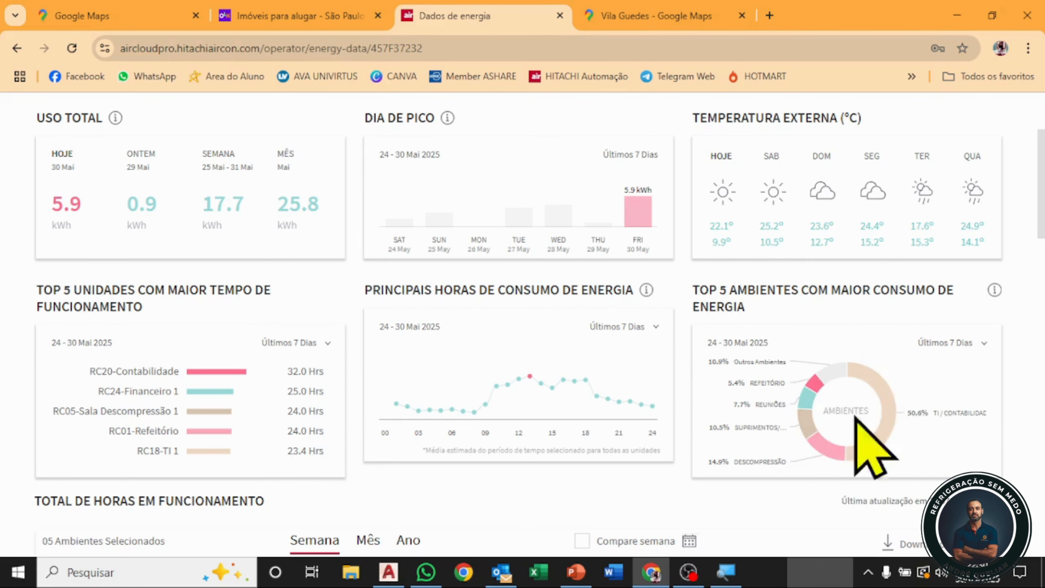
pyautogui.moveTo(511, 228)
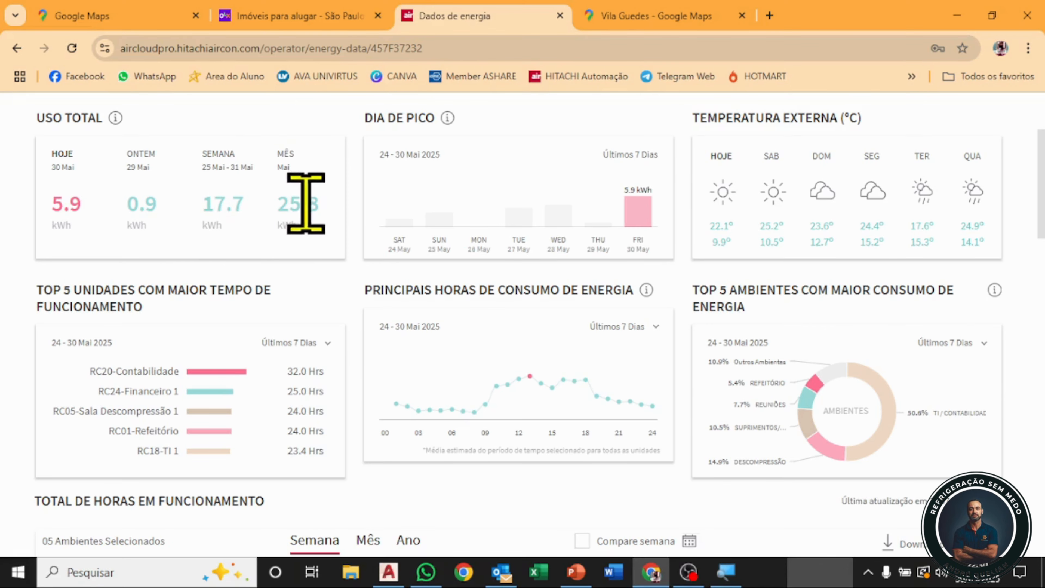
pyautogui.moveTo(1044, 142); pyautogui.dragTo(1044, 99)
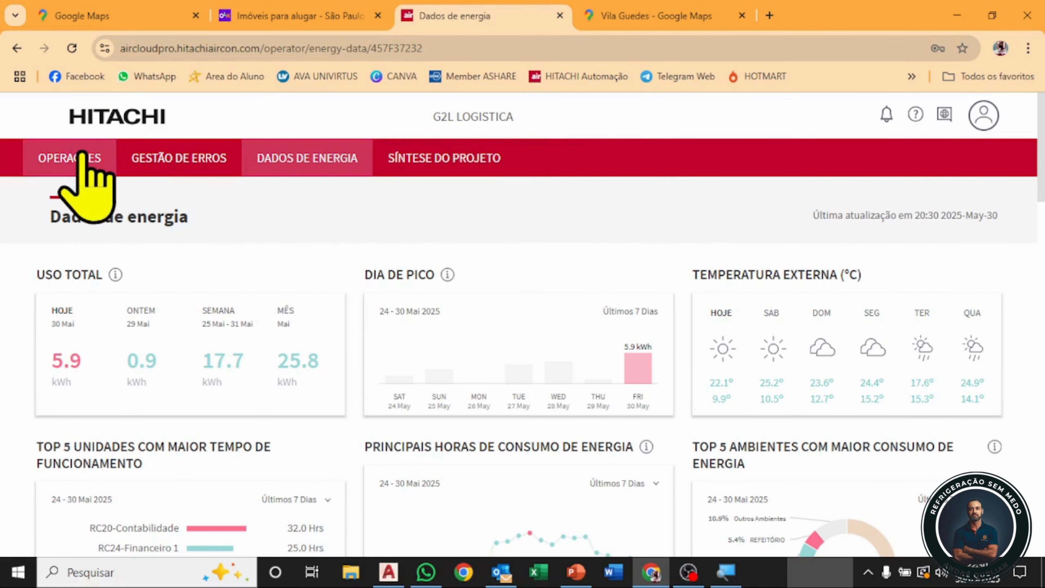
# - Return to the operations area, switch to the installer view and open the details of the G2L Logistica project
pyautogui.click(73, 159)
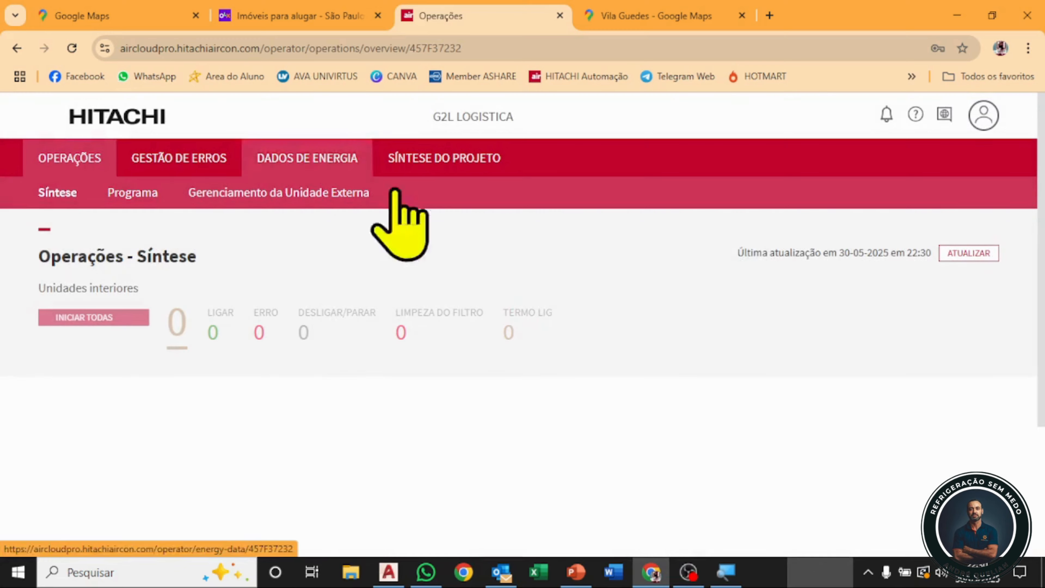
pyautogui.click(984, 116)
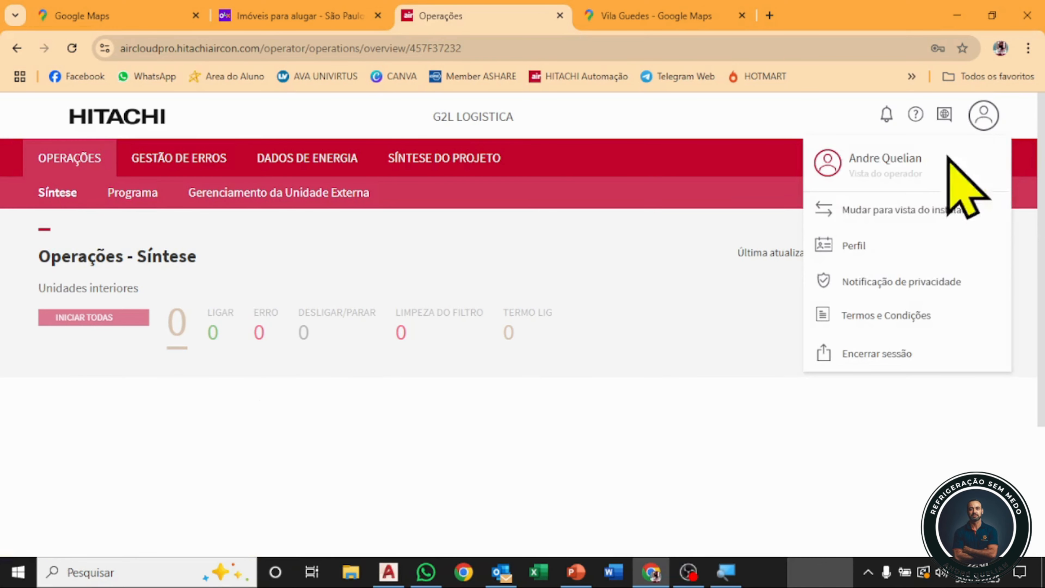
pyautogui.click(920, 210)
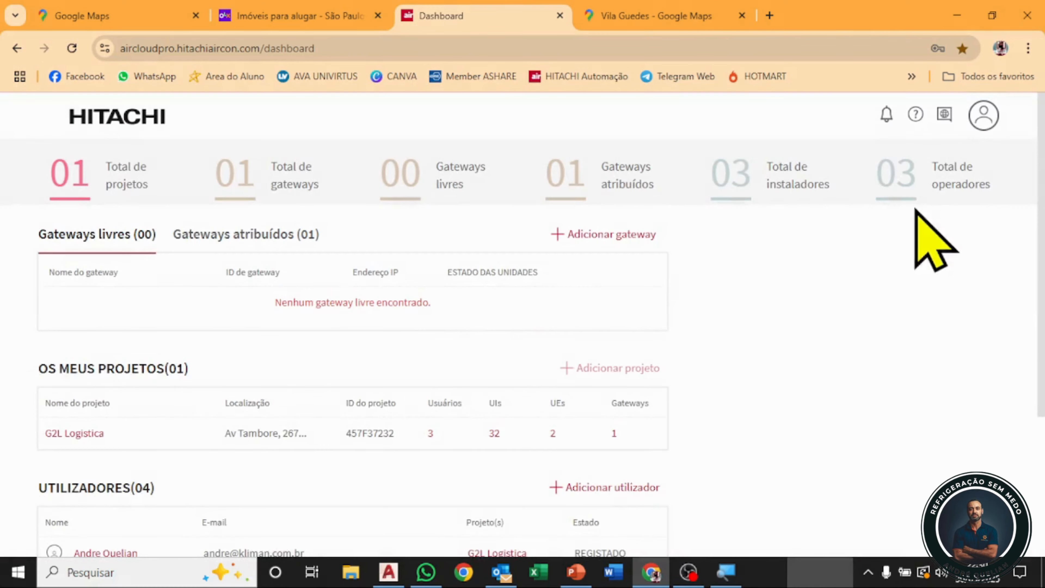
pyautogui.scroll(-1, 535, 325)
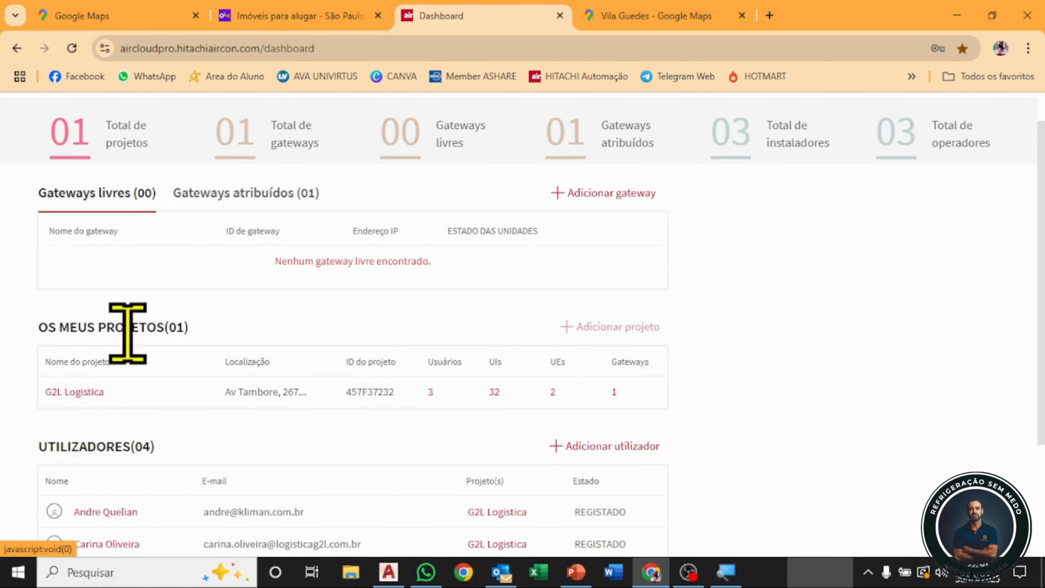
pyautogui.click(73, 392)
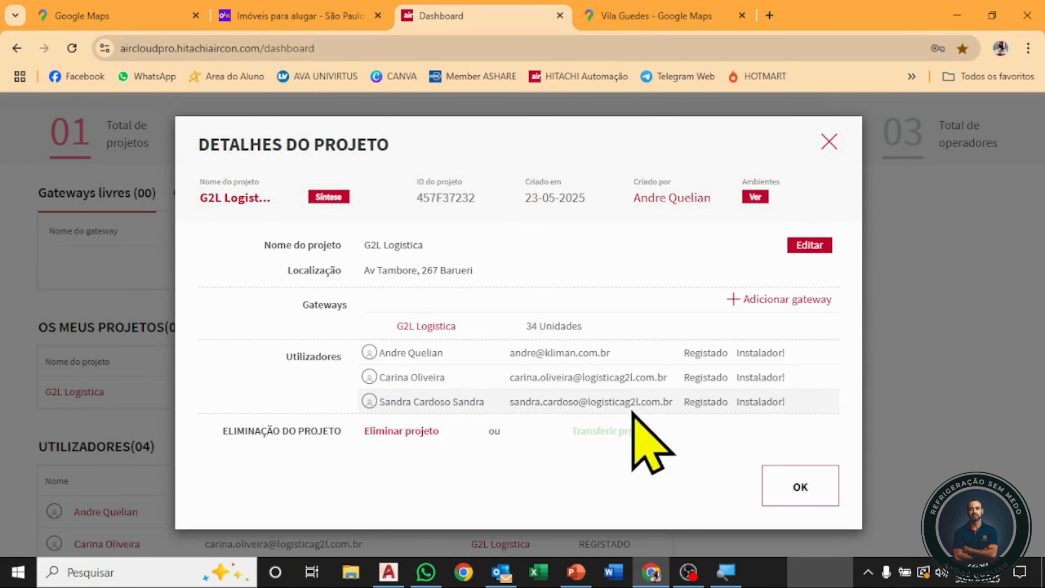
# - View the zoning of the project's environments and open it for editing
pyautogui.click(756, 196)
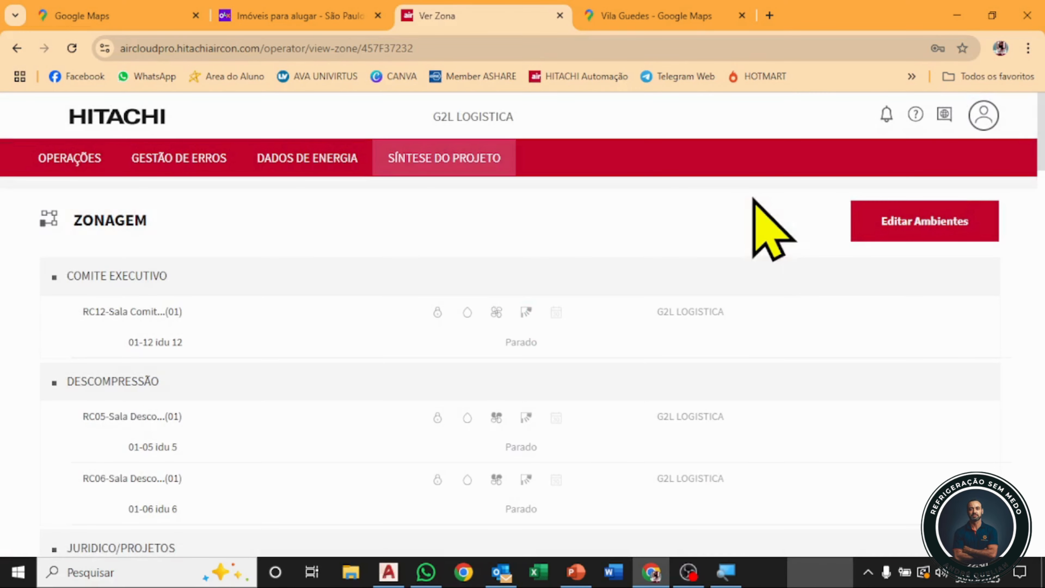
pyautogui.moveTo(1042, 136); pyautogui.dragTo(1043, 151)
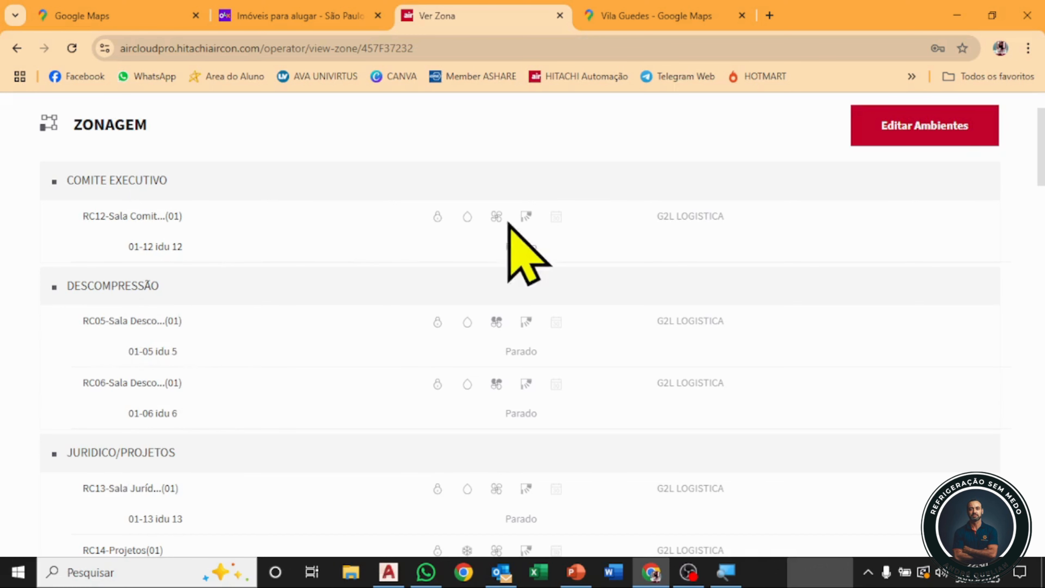
pyautogui.scroll(2, 498, 210)
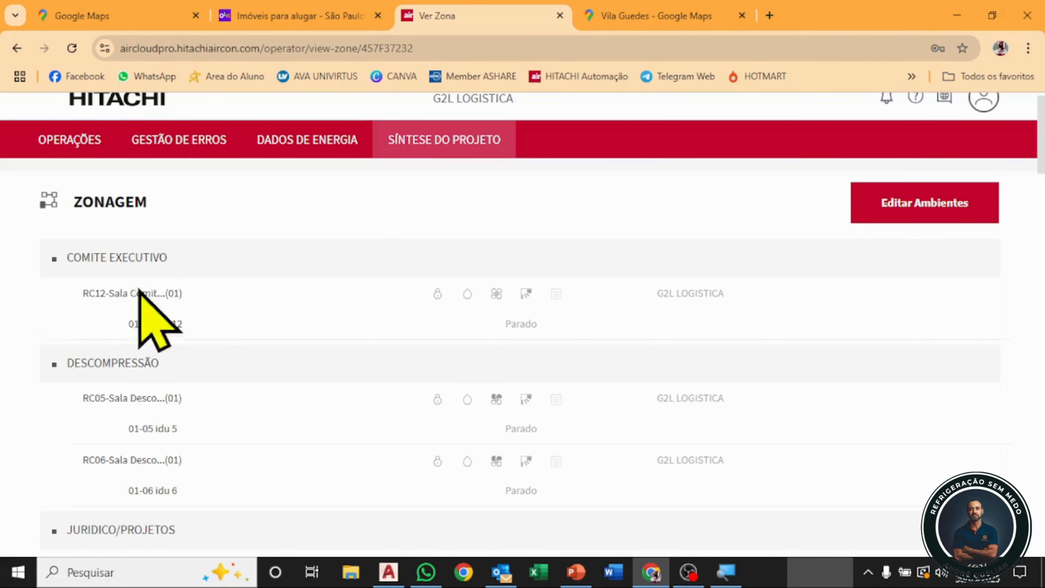
pyautogui.click(889, 215)
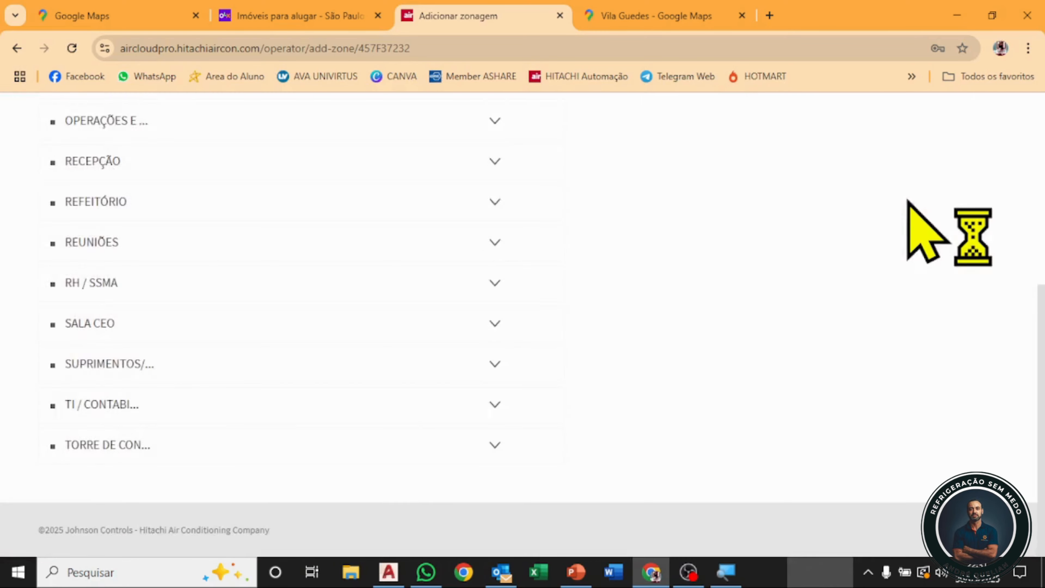
pyautogui.scroll(15, 523, 321)
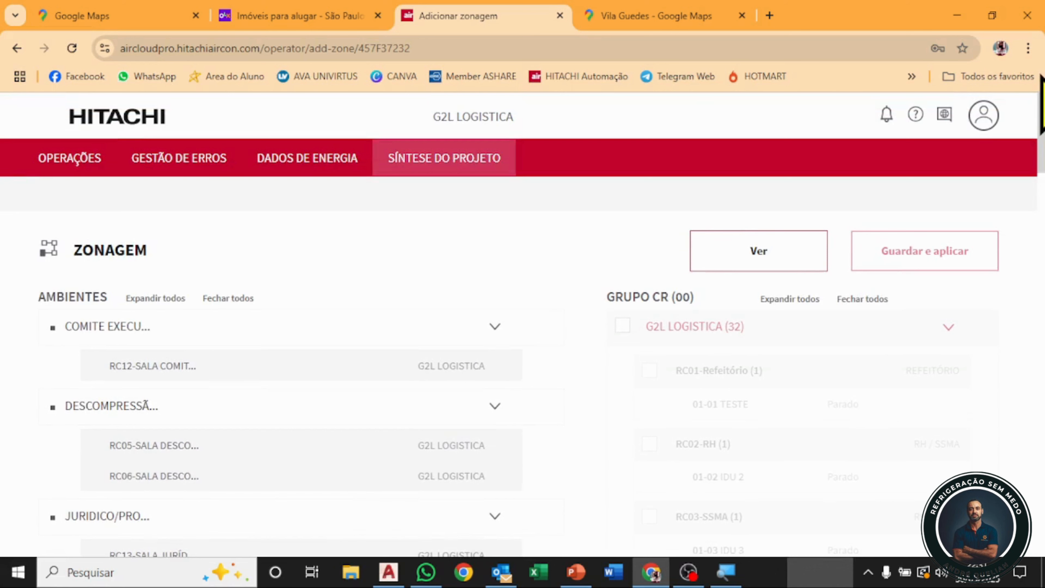
# - Delete the RC12-Sala Comitê Executivo entry from the Comite Executivo environment in the zoning and confirm the removal
pyautogui.scroll(-2, 523, 322)
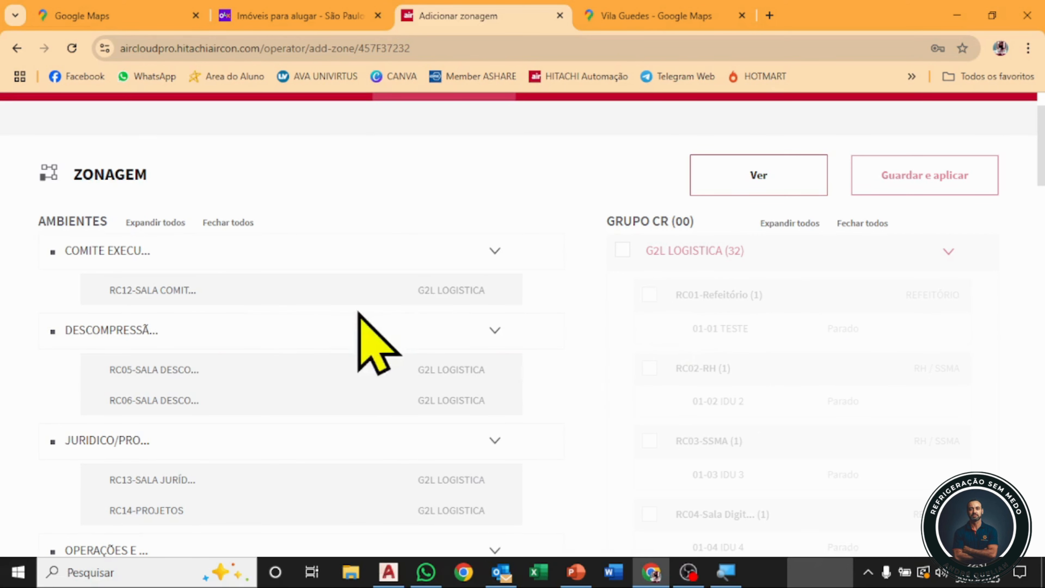
pyautogui.moveTo(276, 293)
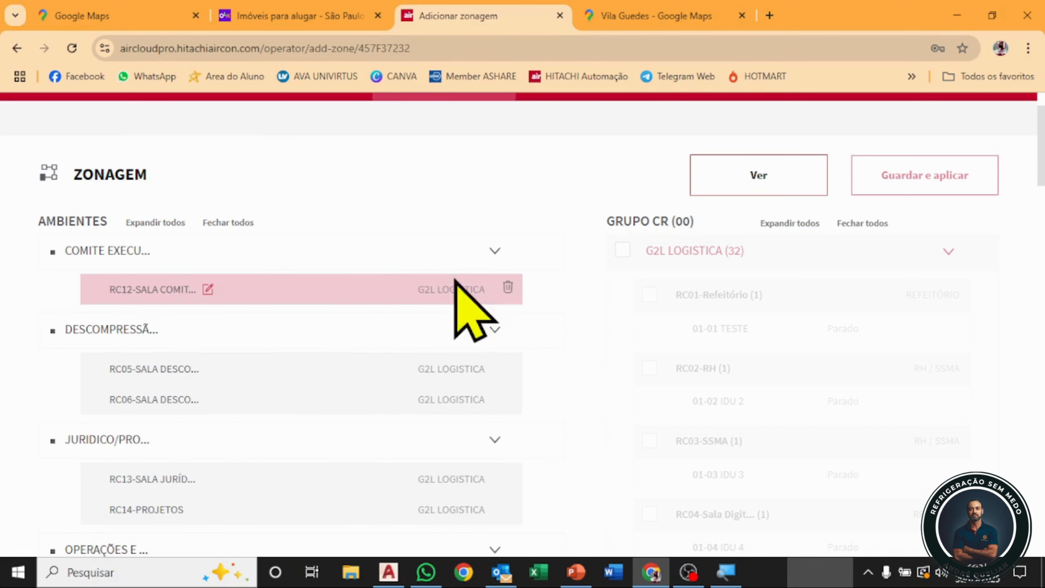
pyautogui.click(509, 285)
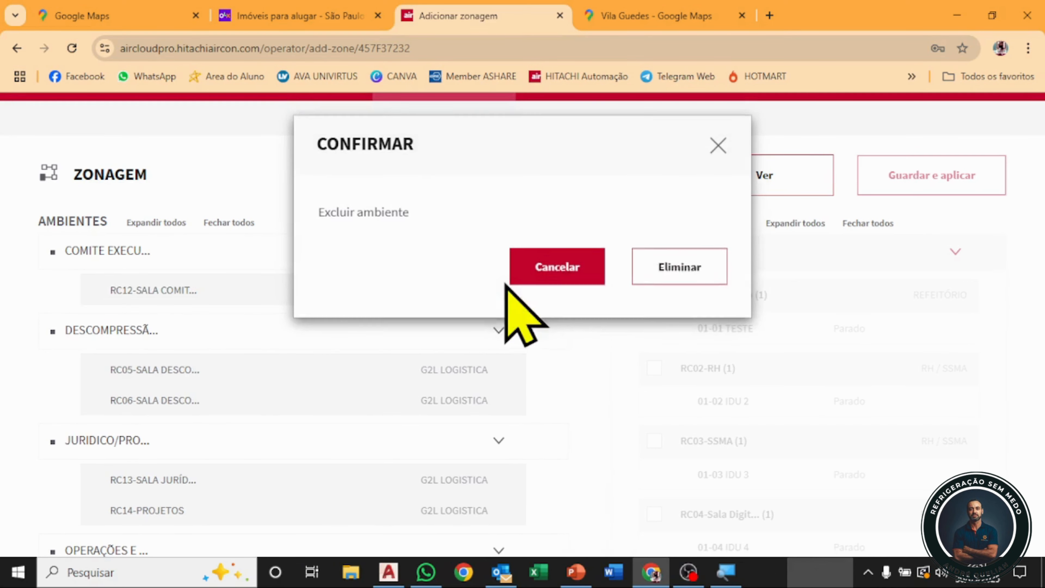
pyautogui.click(661, 271)
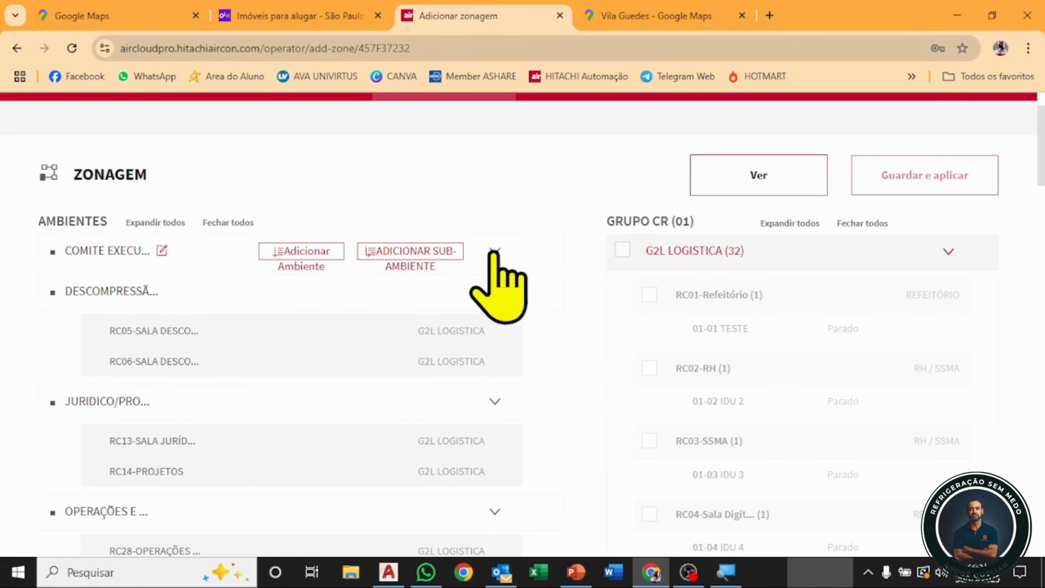
# - Assign the RC12-Sala Comitê Executivo group from G2L Logistica to the empty Comite Executivo environment
pyautogui.click(494, 253)
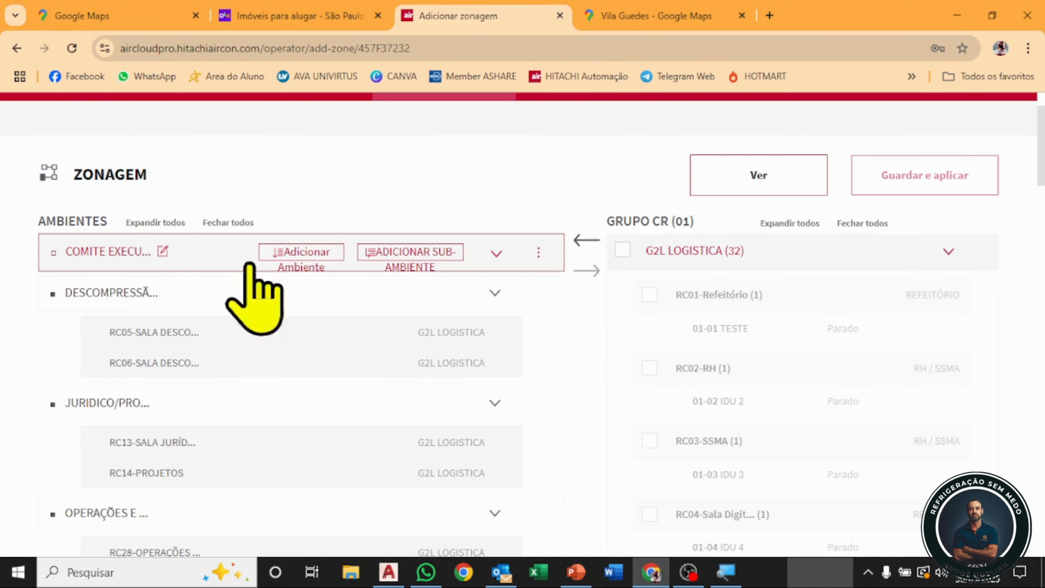
pyautogui.scroll(-4, 771, 190)
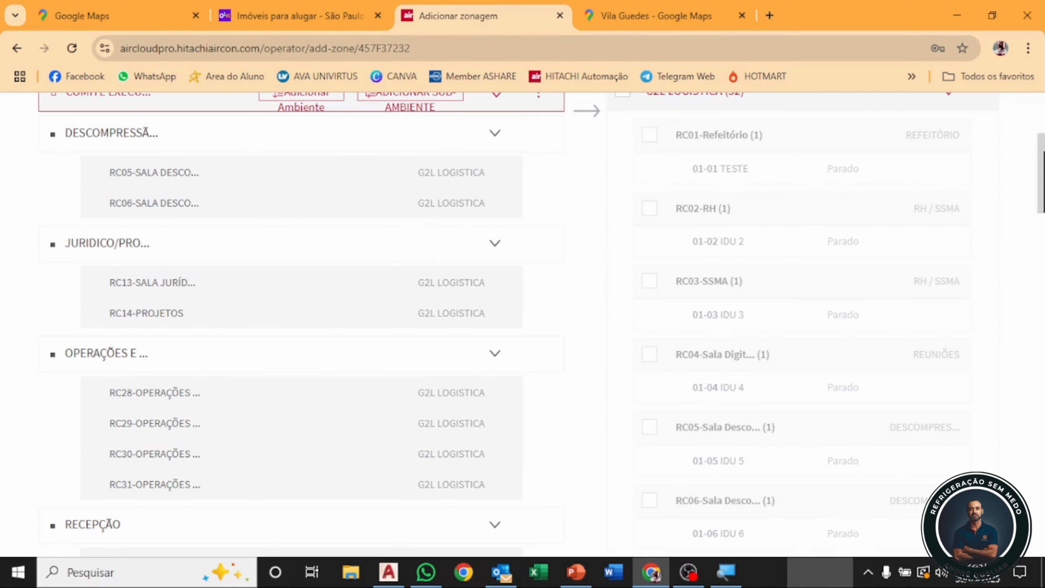
pyautogui.scroll(-15, 730, 442)
pyautogui.scroll(5, 730, 442)
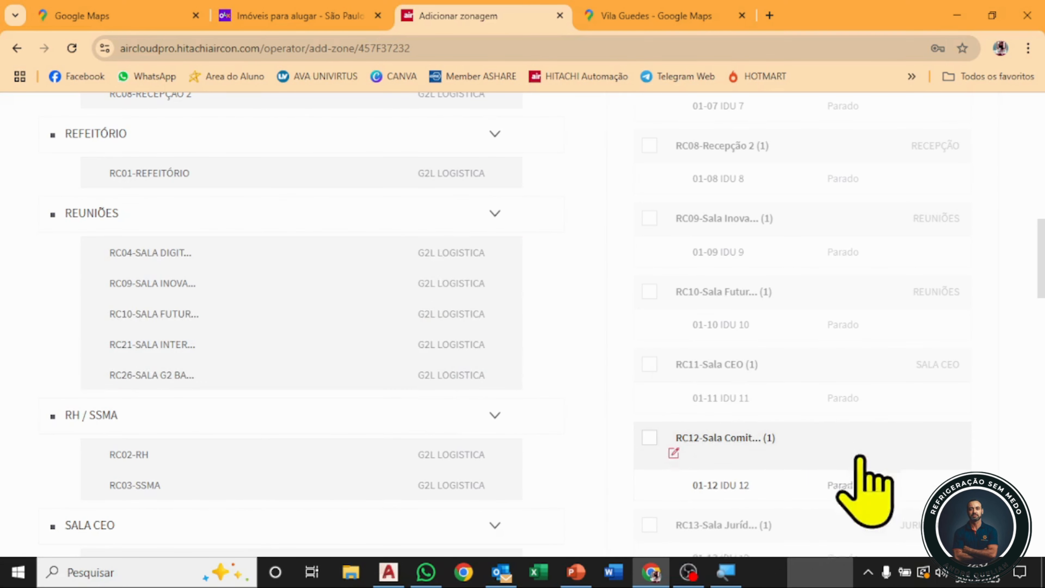
pyautogui.click(653, 440)
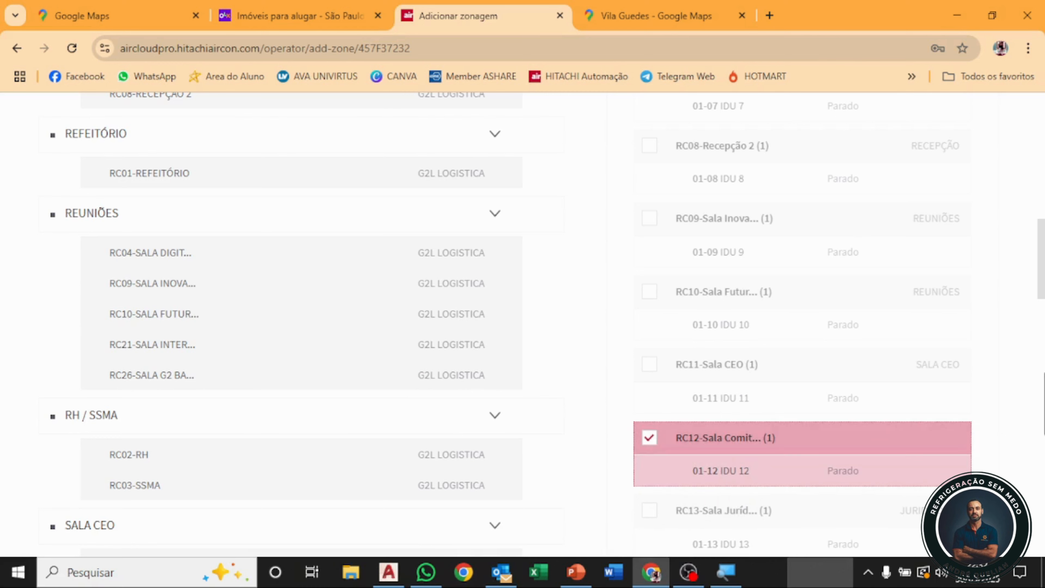
pyautogui.scroll(15, 532, 381)
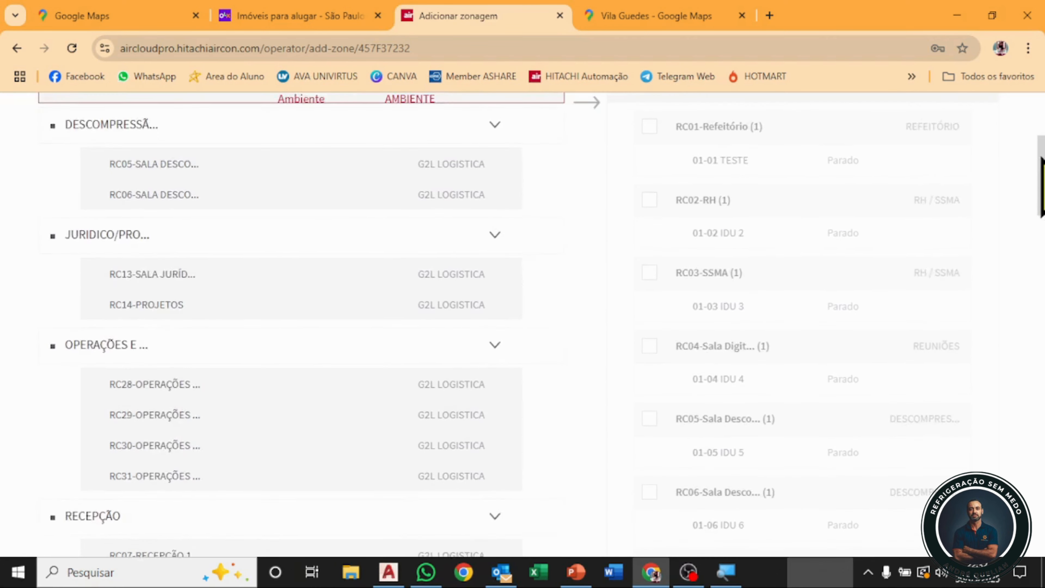
pyautogui.click(498, 449)
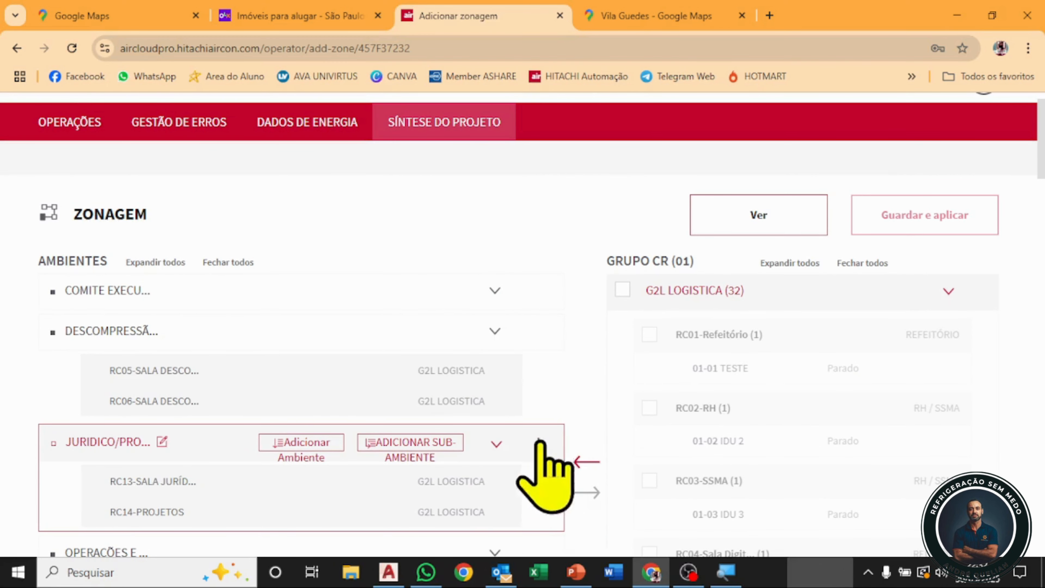
pyautogui.click(497, 327)
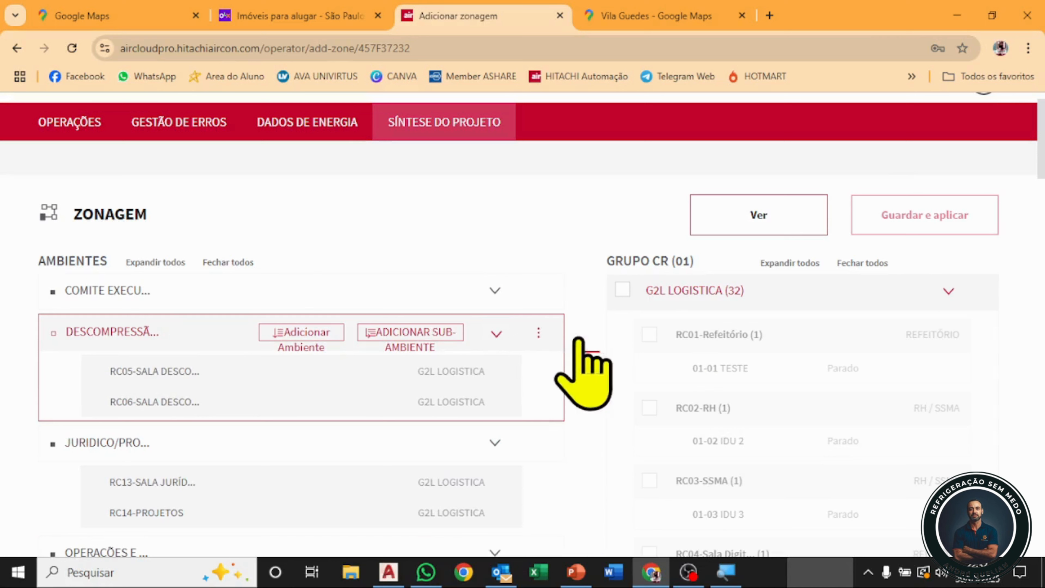
pyautogui.click(496, 294)
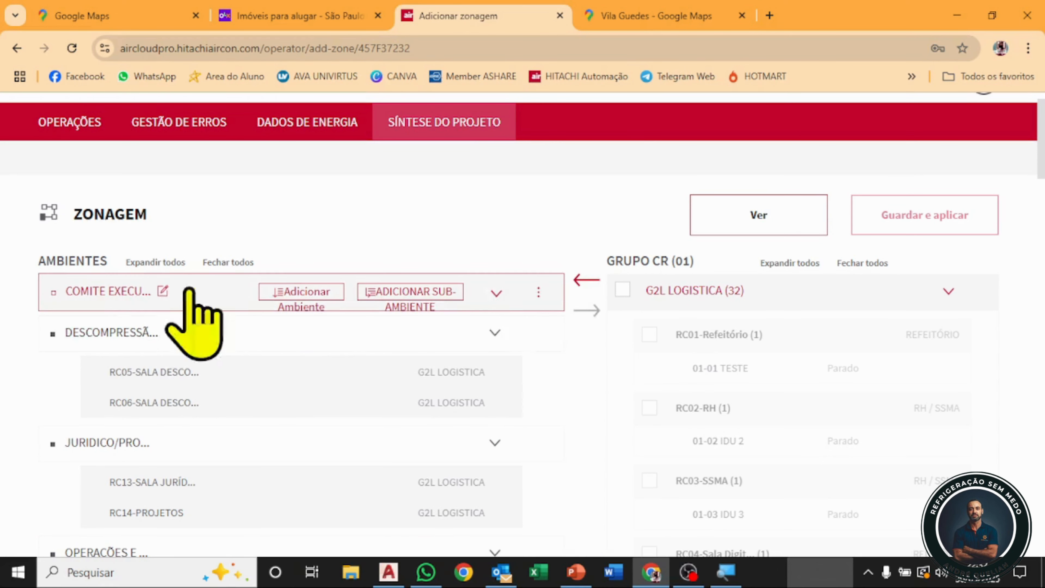
pyautogui.click(589, 283)
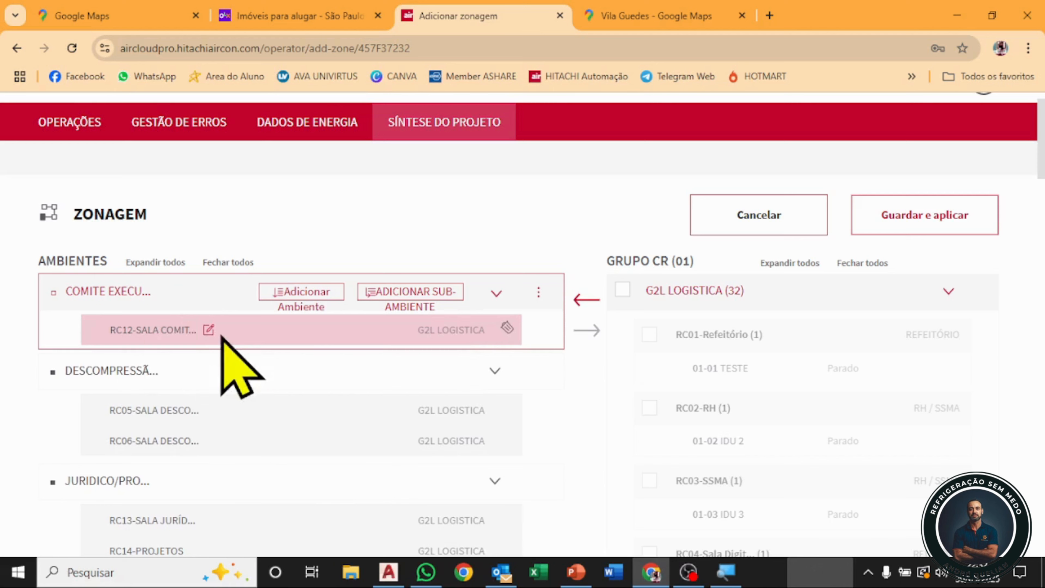
# - Save and apply the zoning with RC12 assigned to the Comite Executivo environment
pyautogui.scroll(-3, 609, 215)
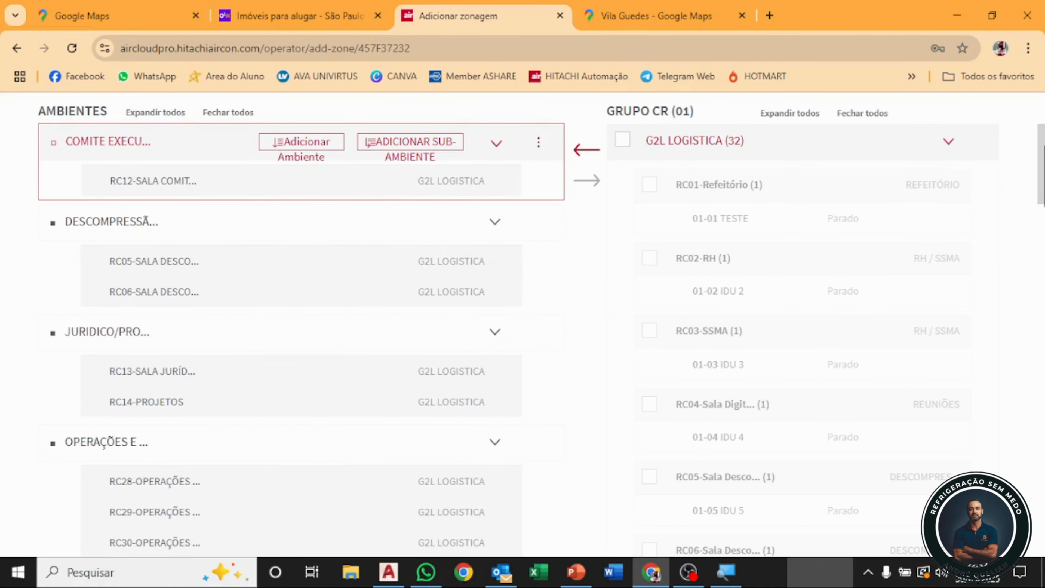
pyautogui.scroll(2, 373, 280)
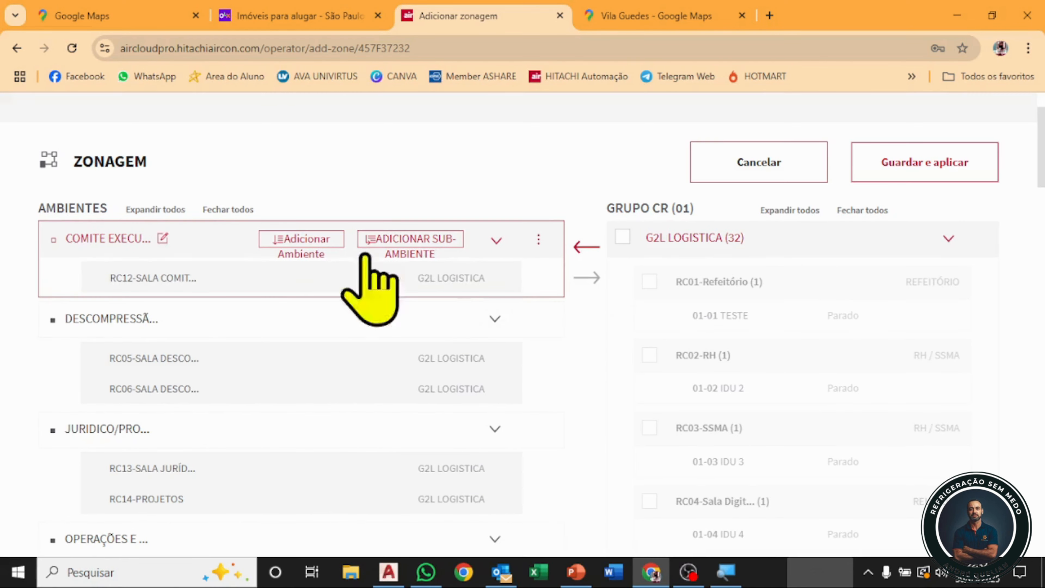
pyautogui.click(924, 165)
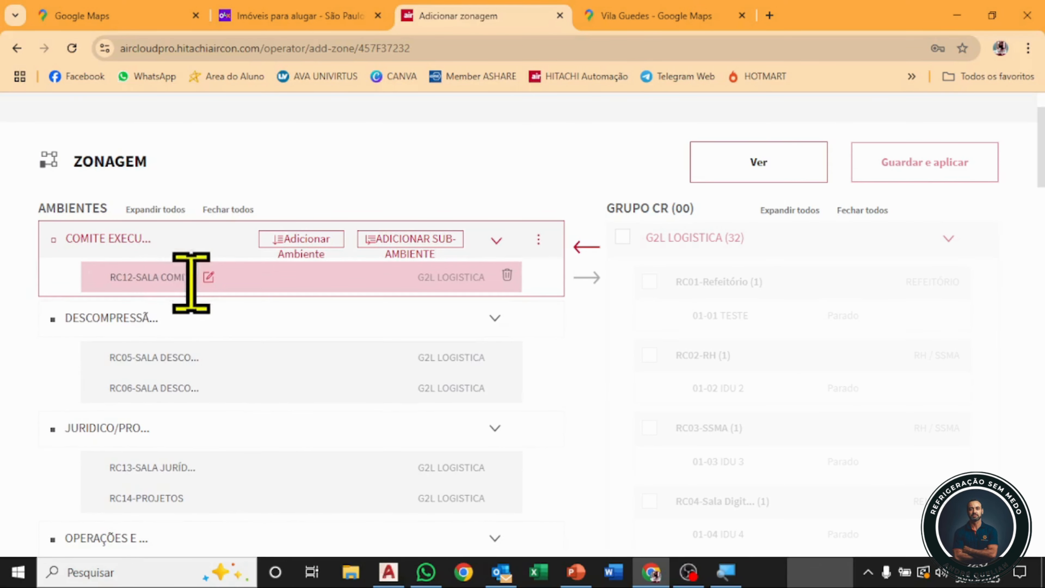
# - Rename the RC12 entry to a name starting "RC12-Sala Comer", and change it back to "RC12-Sala Comitê Executivo"
pyautogui.click(208, 277)
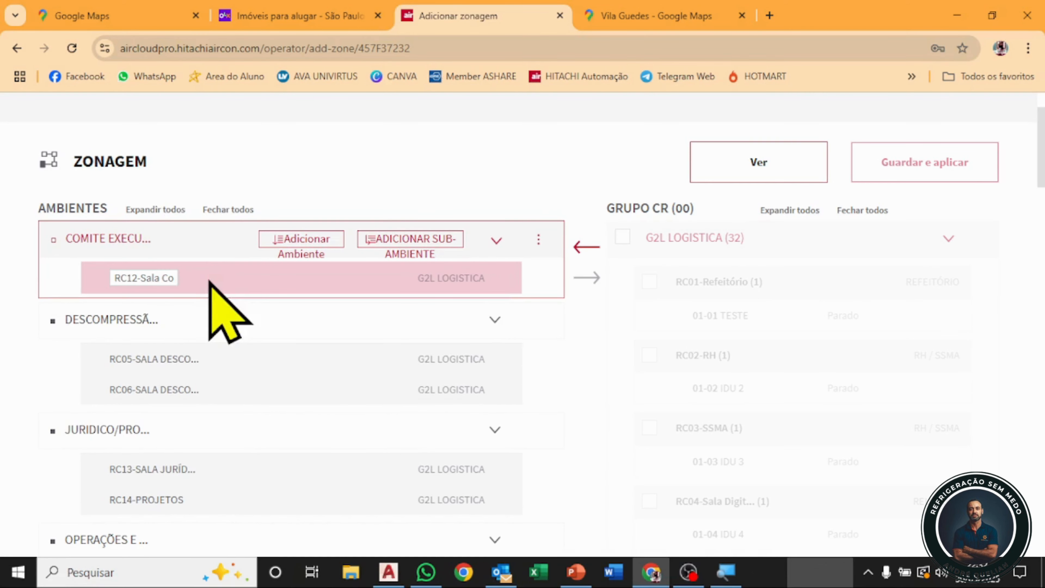
pyautogui.click(168, 281)
pyautogui.moveTo(168, 280); pyautogui.dragTo(189, 284)
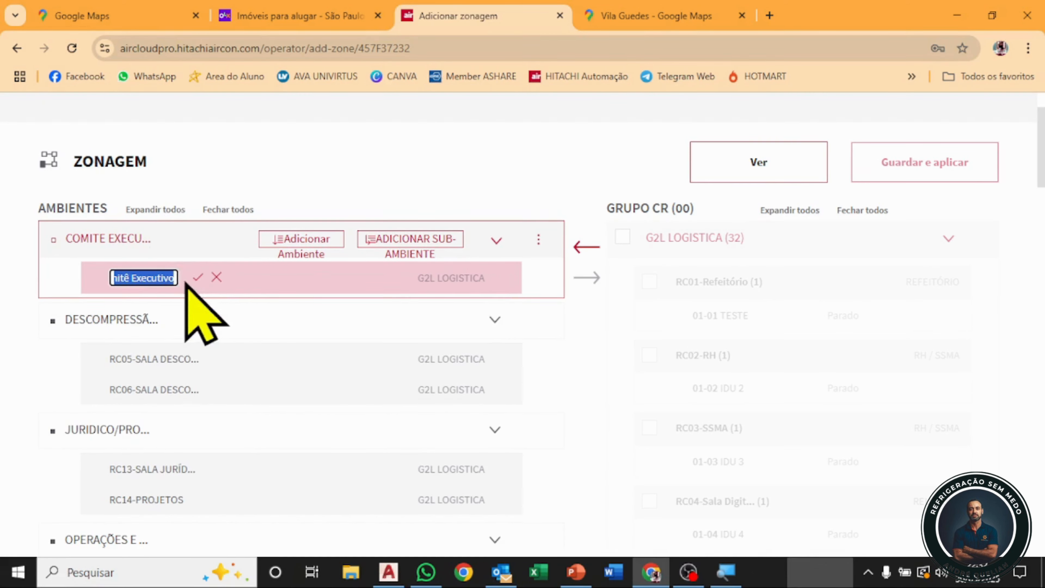
pyautogui.click(178, 278)
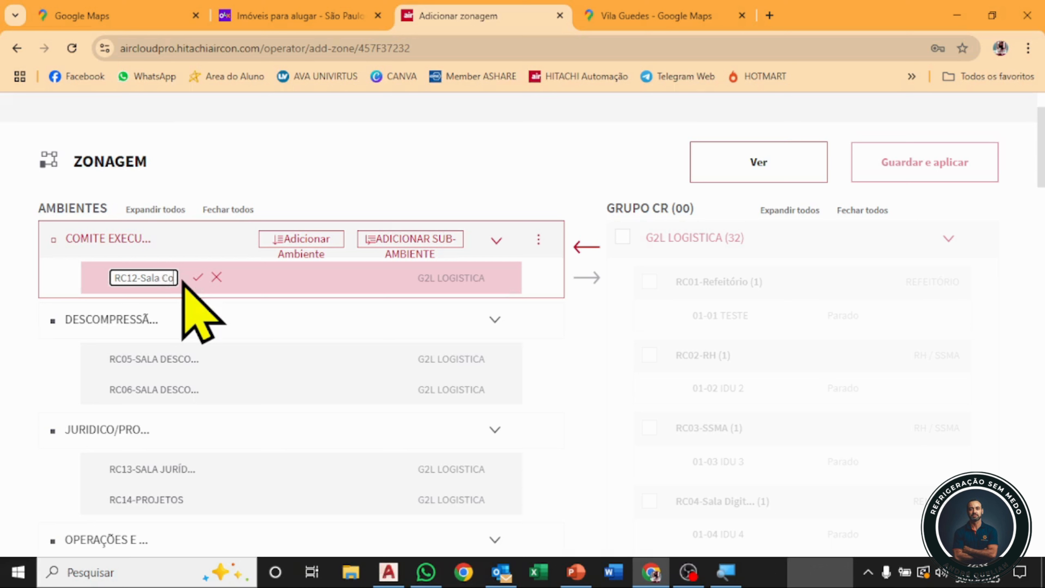
pyautogui.click(198, 278)
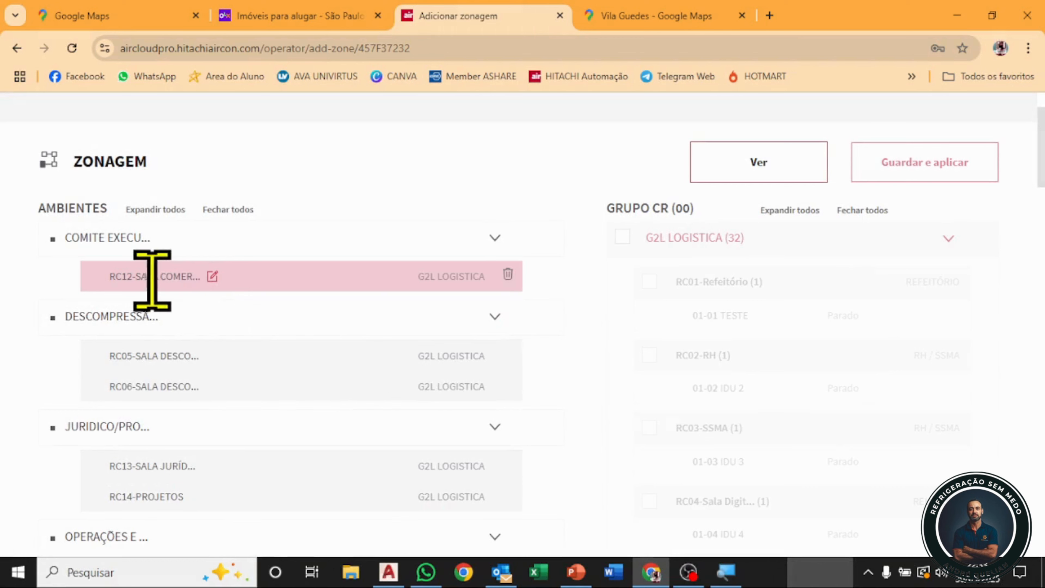
pyautogui.click(212, 276)
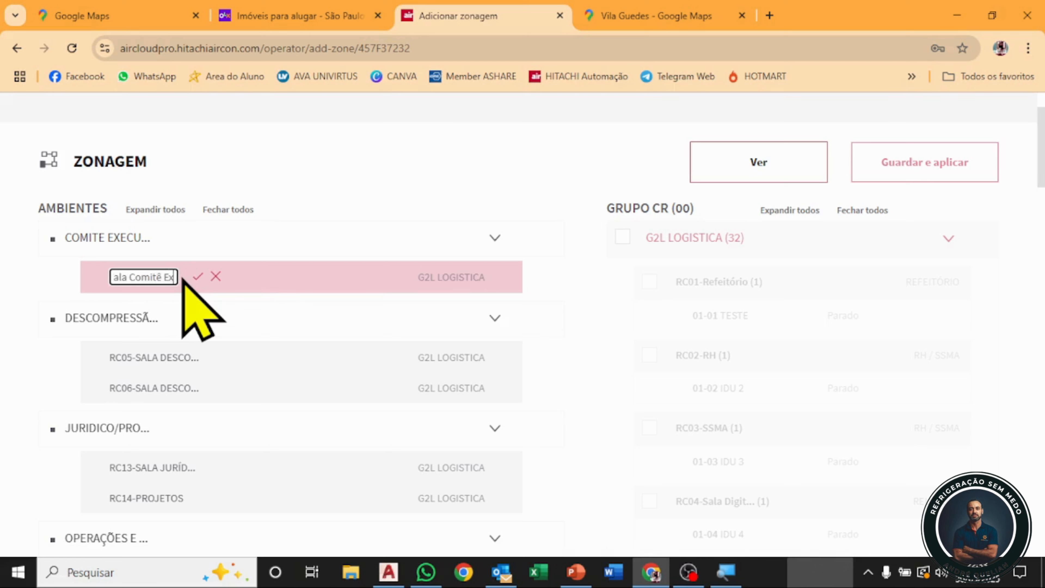
pyautogui.click(200, 277)
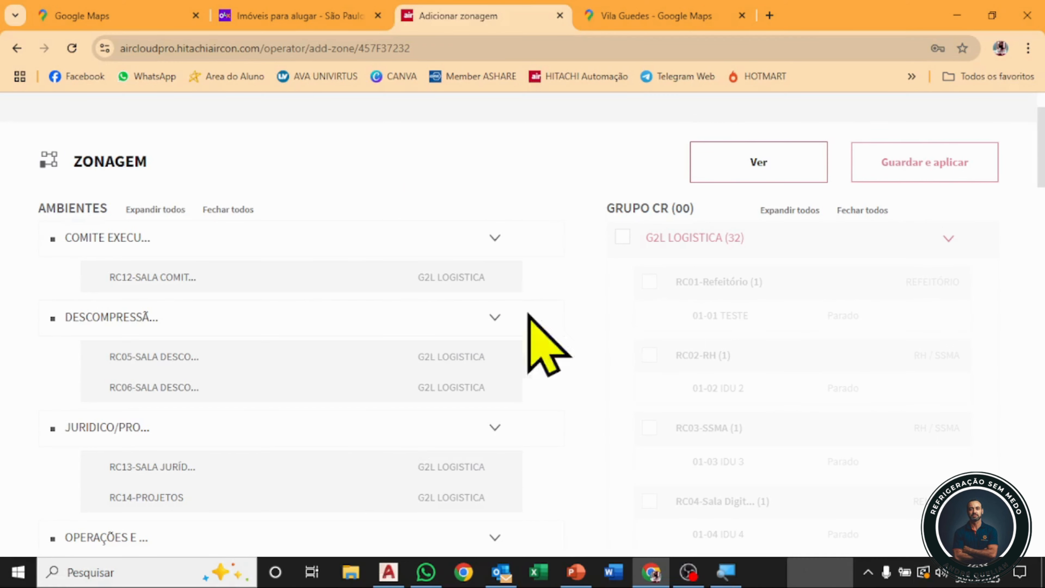
# - Examine how the remote control groups are distributed across the project's environments in the zoning list
pyautogui.moveTo(315, 285)
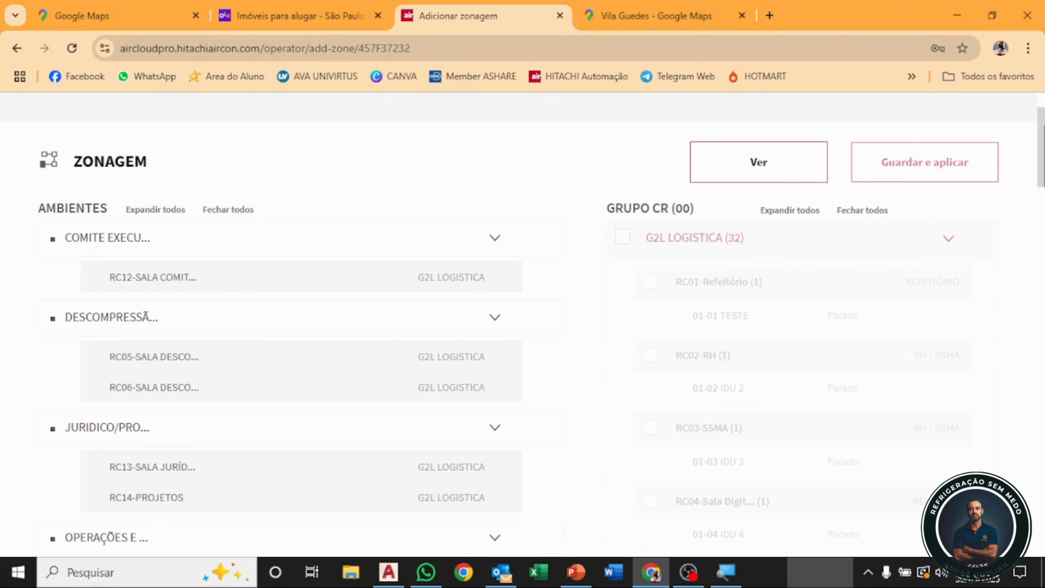
pyautogui.scroll(-1, 522, 320)
pyautogui.scroll(2, 523, 320)
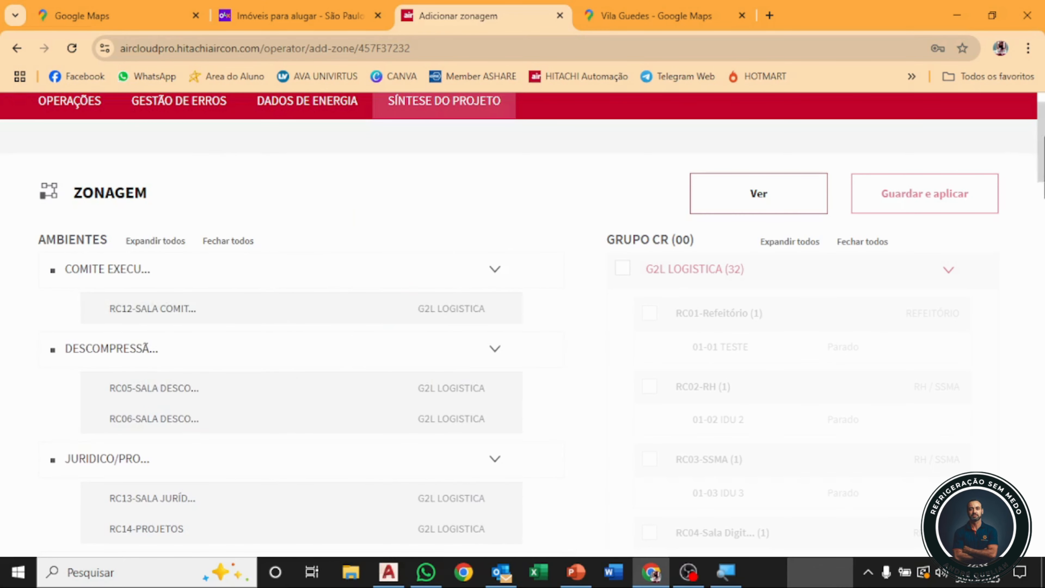
pyautogui.scroll(-20, 522, 320)
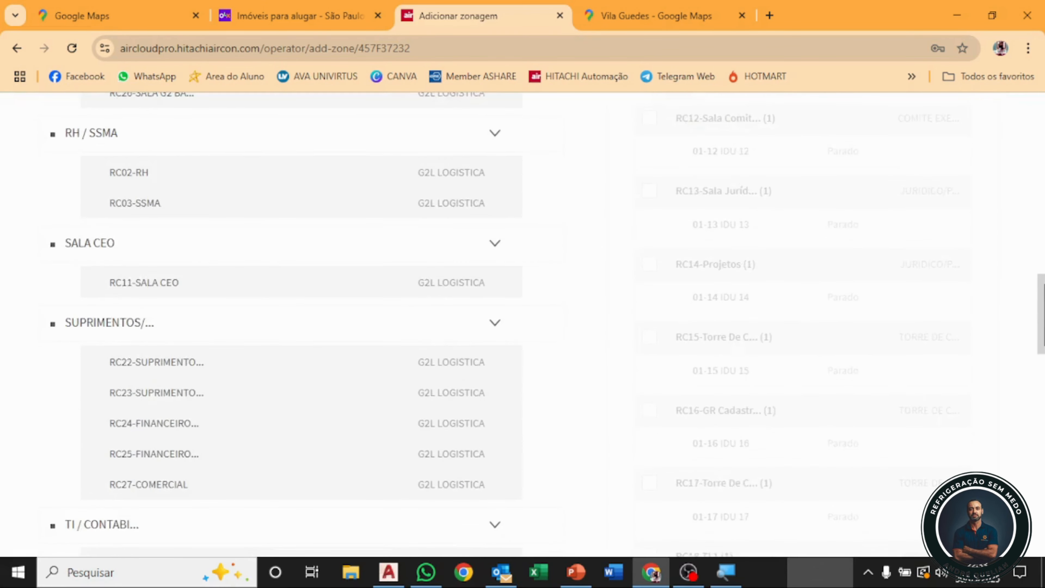
pyautogui.scroll(15, 522, 320)
pyautogui.scroll(-8, 522, 321)
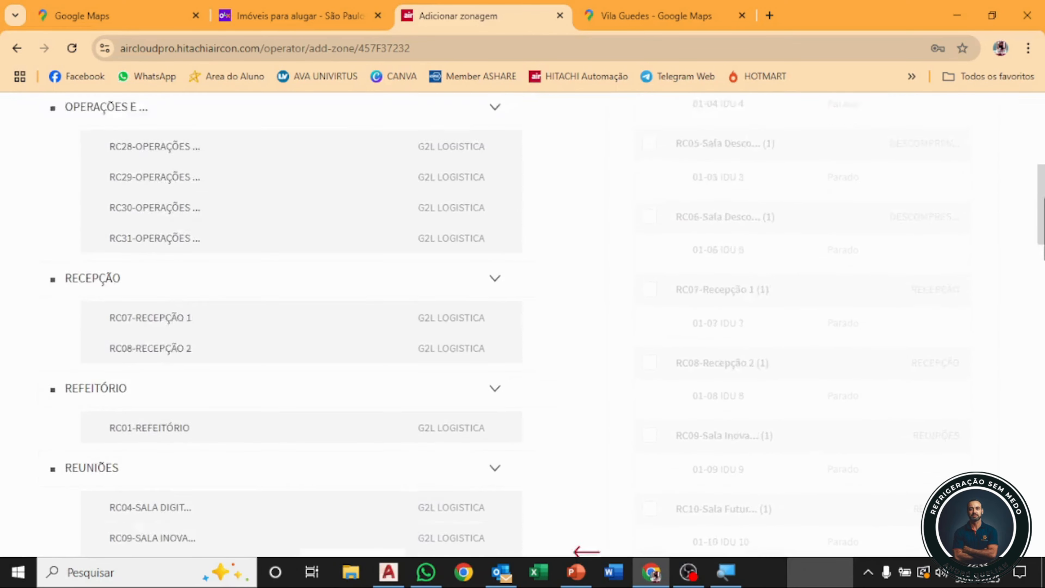
pyautogui.scroll(-5, 523, 320)
pyautogui.scroll(4, 523, 320)
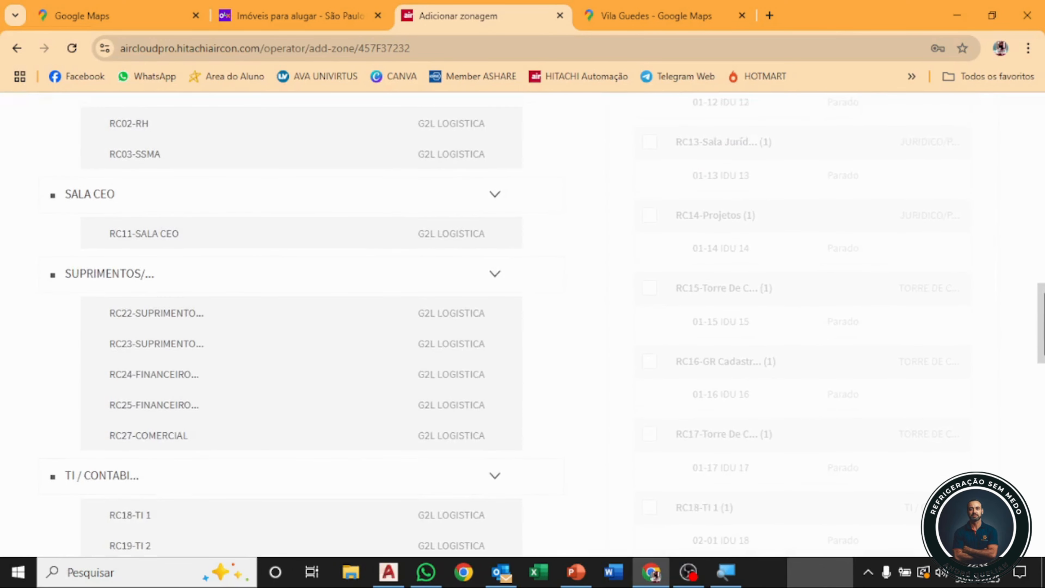
pyautogui.scroll(-2, 523, 320)
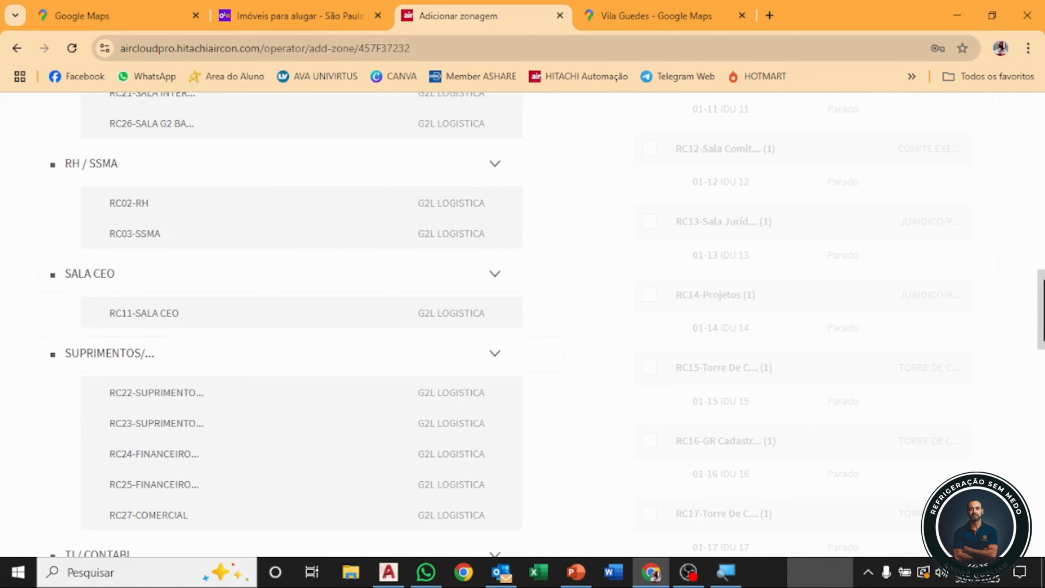
pyautogui.scroll(18, 523, 320)
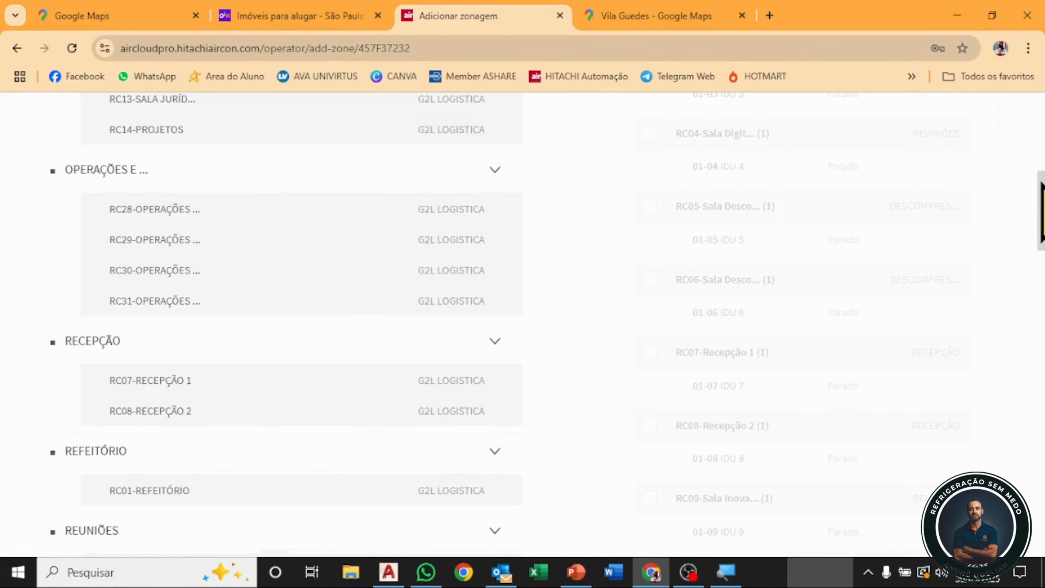
pyautogui.scroll(-4, 523, 320)
pyautogui.scroll(8, 523, 321)
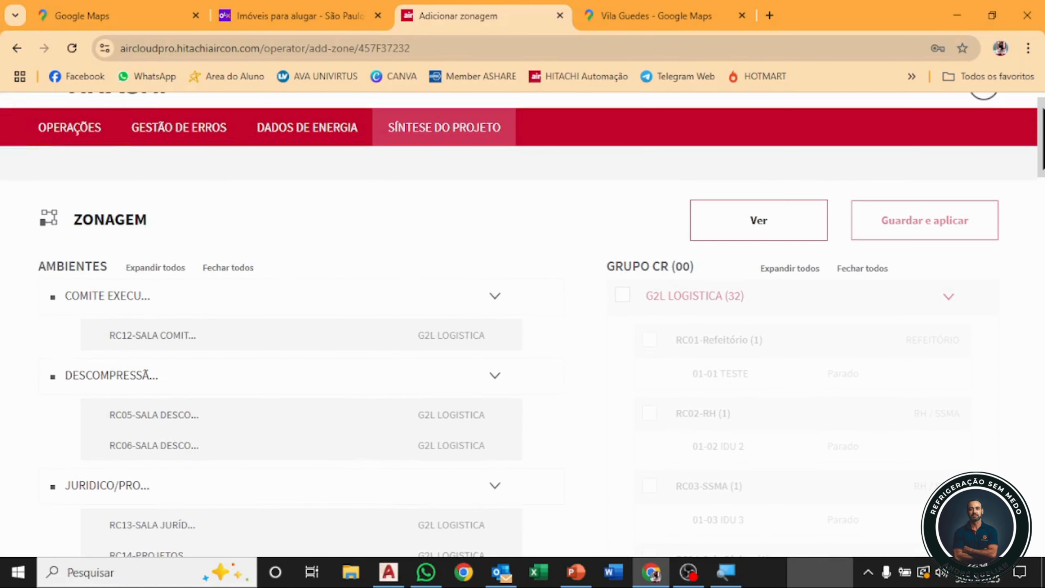
pyautogui.scroll(1, 1029, 140)
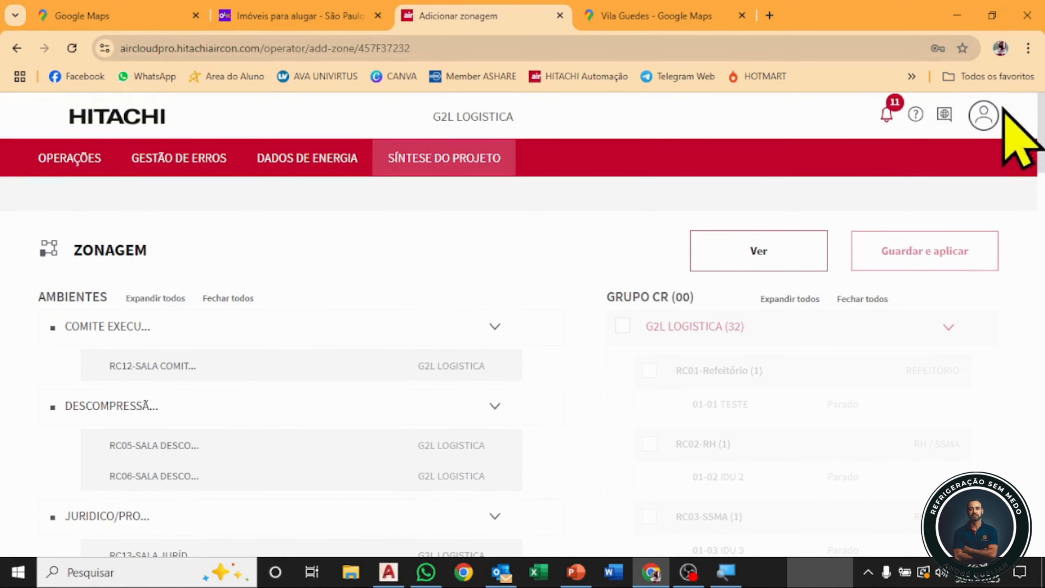
# - Switch to the installer view and look over the dashboard's gateways, projects and users
pyautogui.click(983, 116)
pyautogui.click(898, 210)
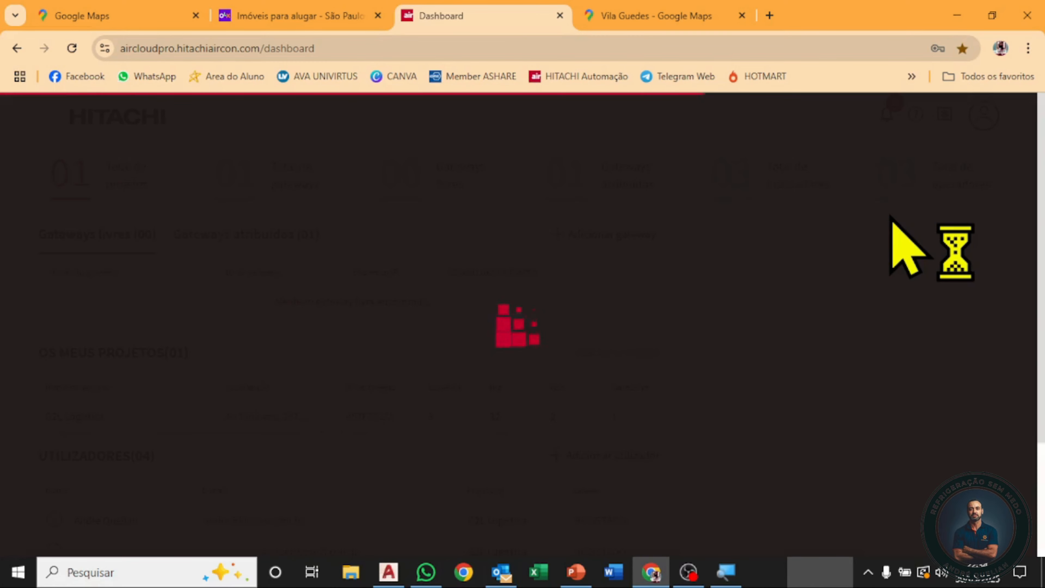
pyautogui.scroll(-1, 926, 205)
pyautogui.scroll(1, 823, 173)
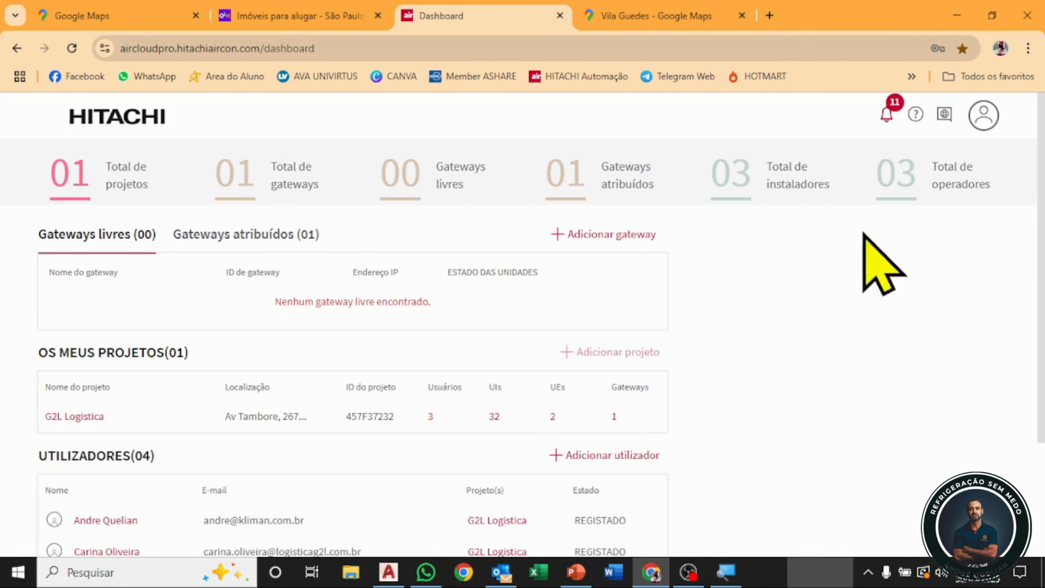
# - Switch back to the operator view and look over the indoor units in the operations overview
pyautogui.click(985, 116)
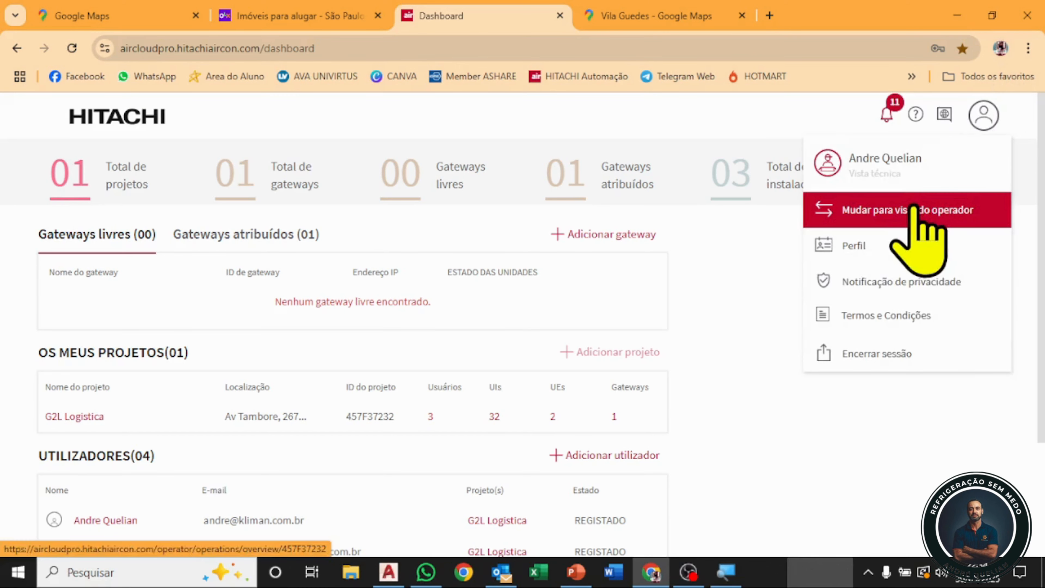
pyautogui.click(917, 208)
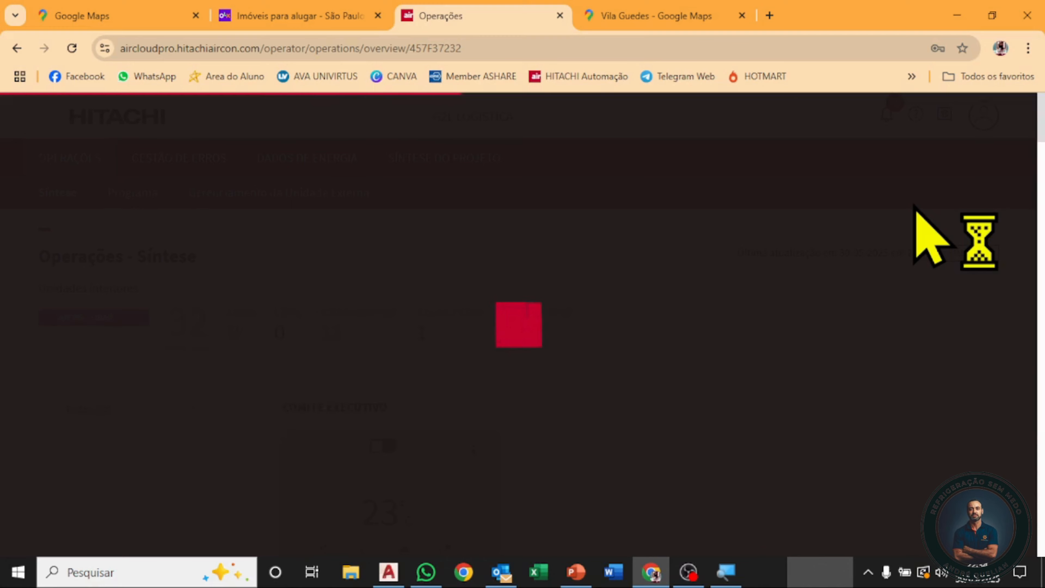
pyautogui.scroll(-2, 461, 275)
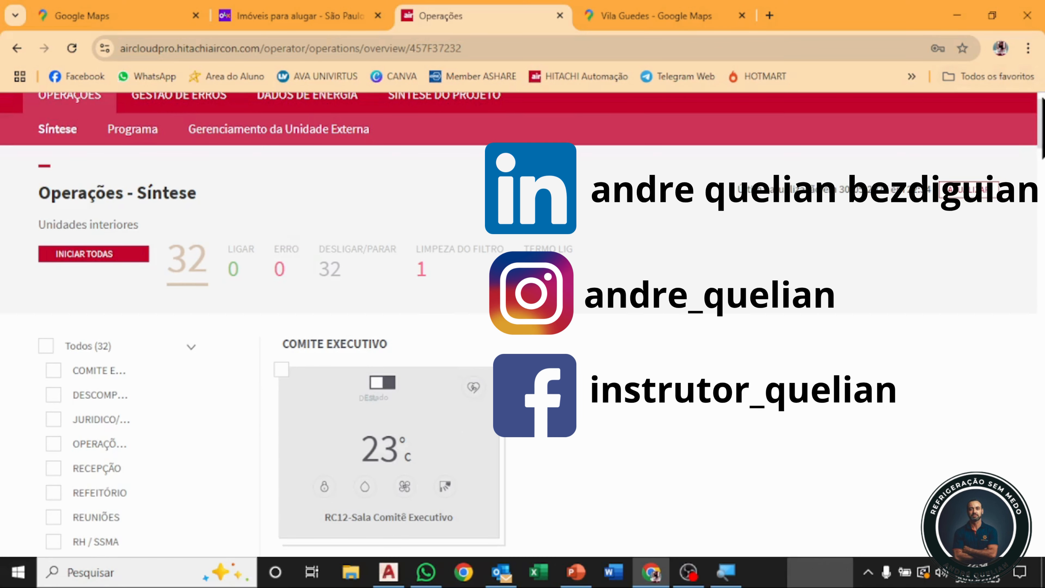
pyautogui.scroll(-2, 839, 344)
pyautogui.scroll(3, 839, 344)
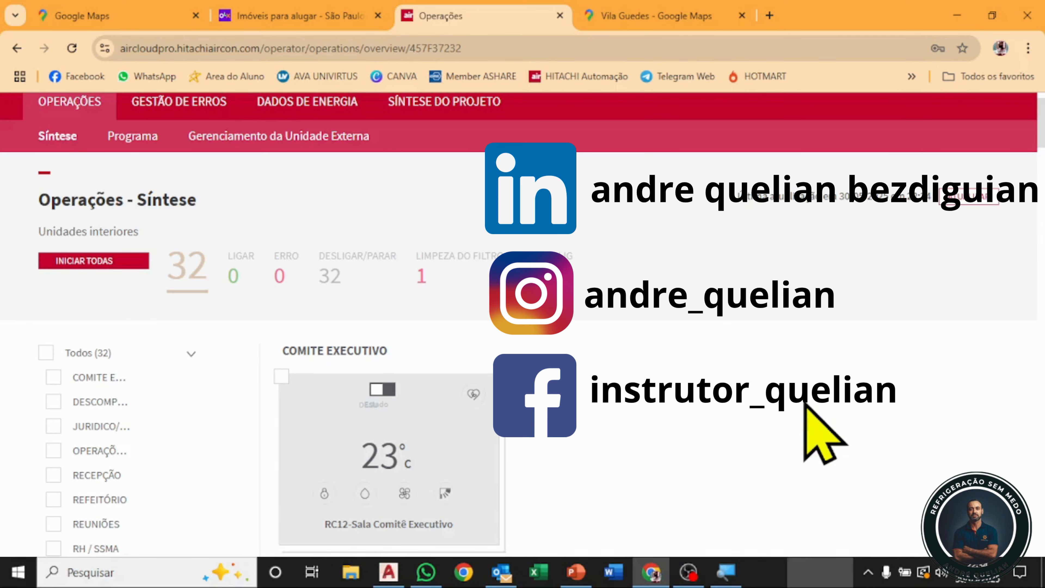
pyautogui.moveTo(696, 576)
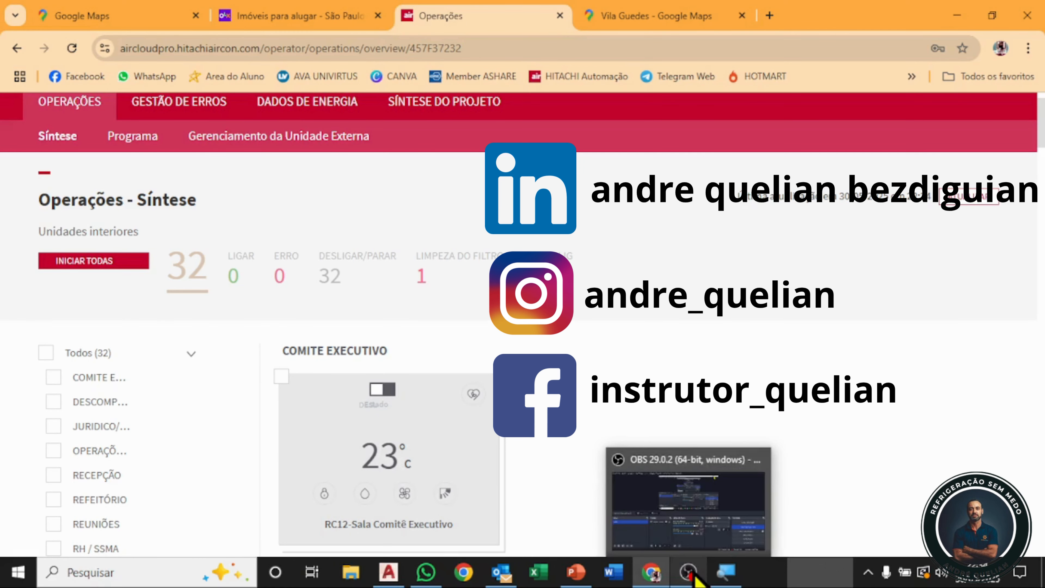